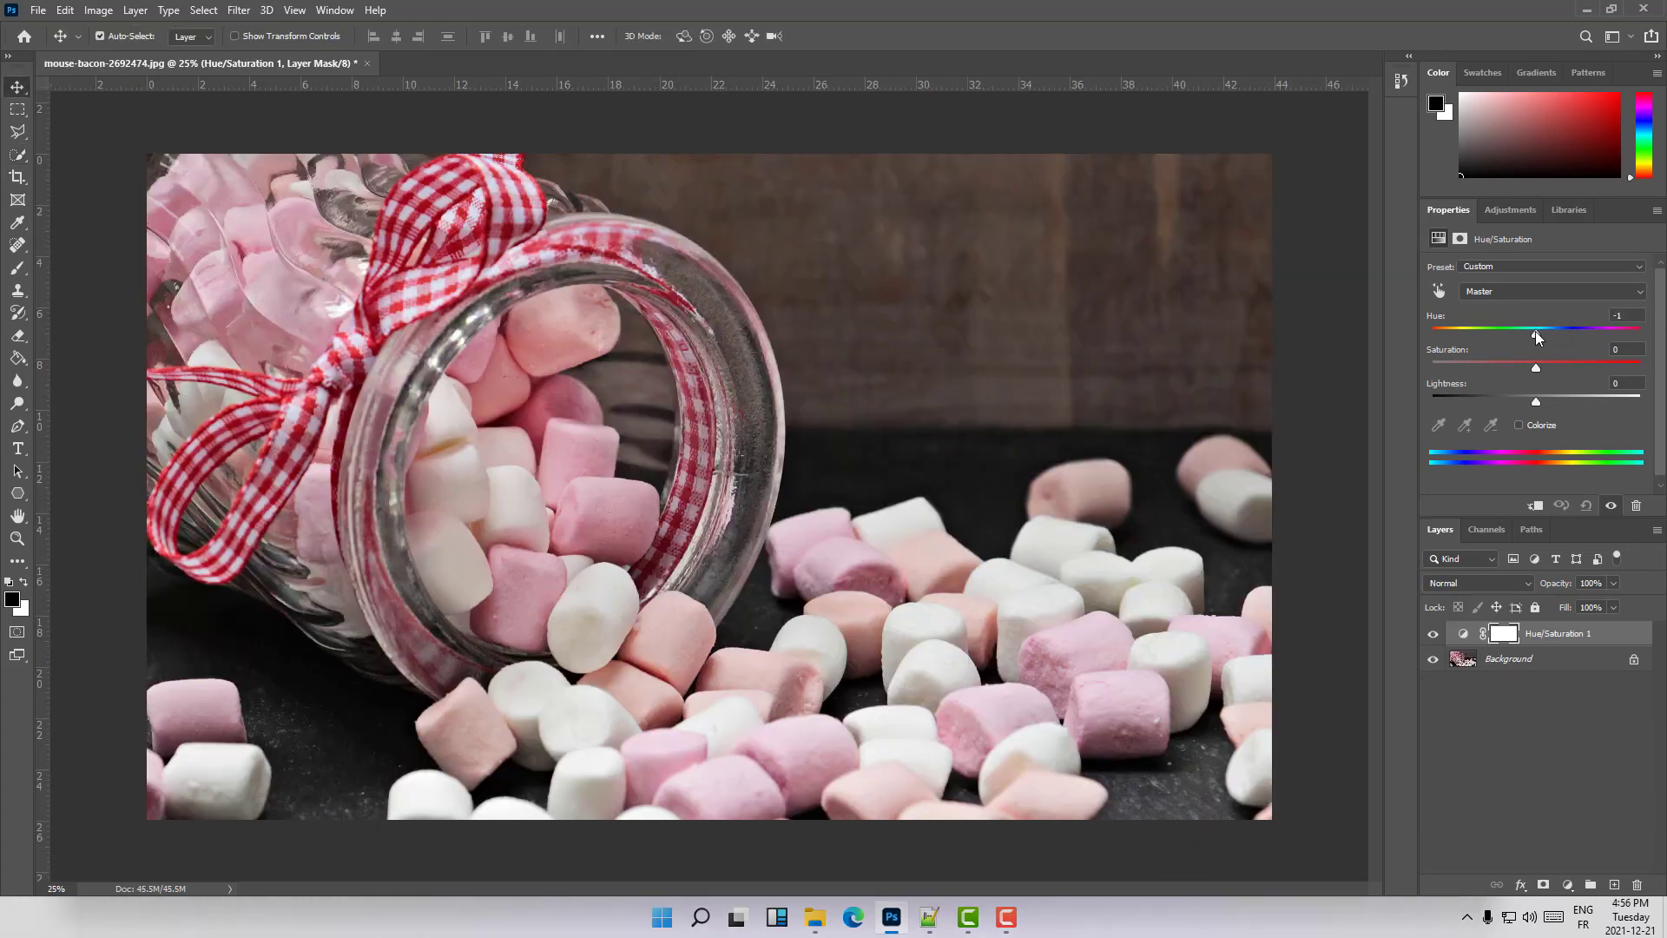
drag(1536, 331, 1477, 328)
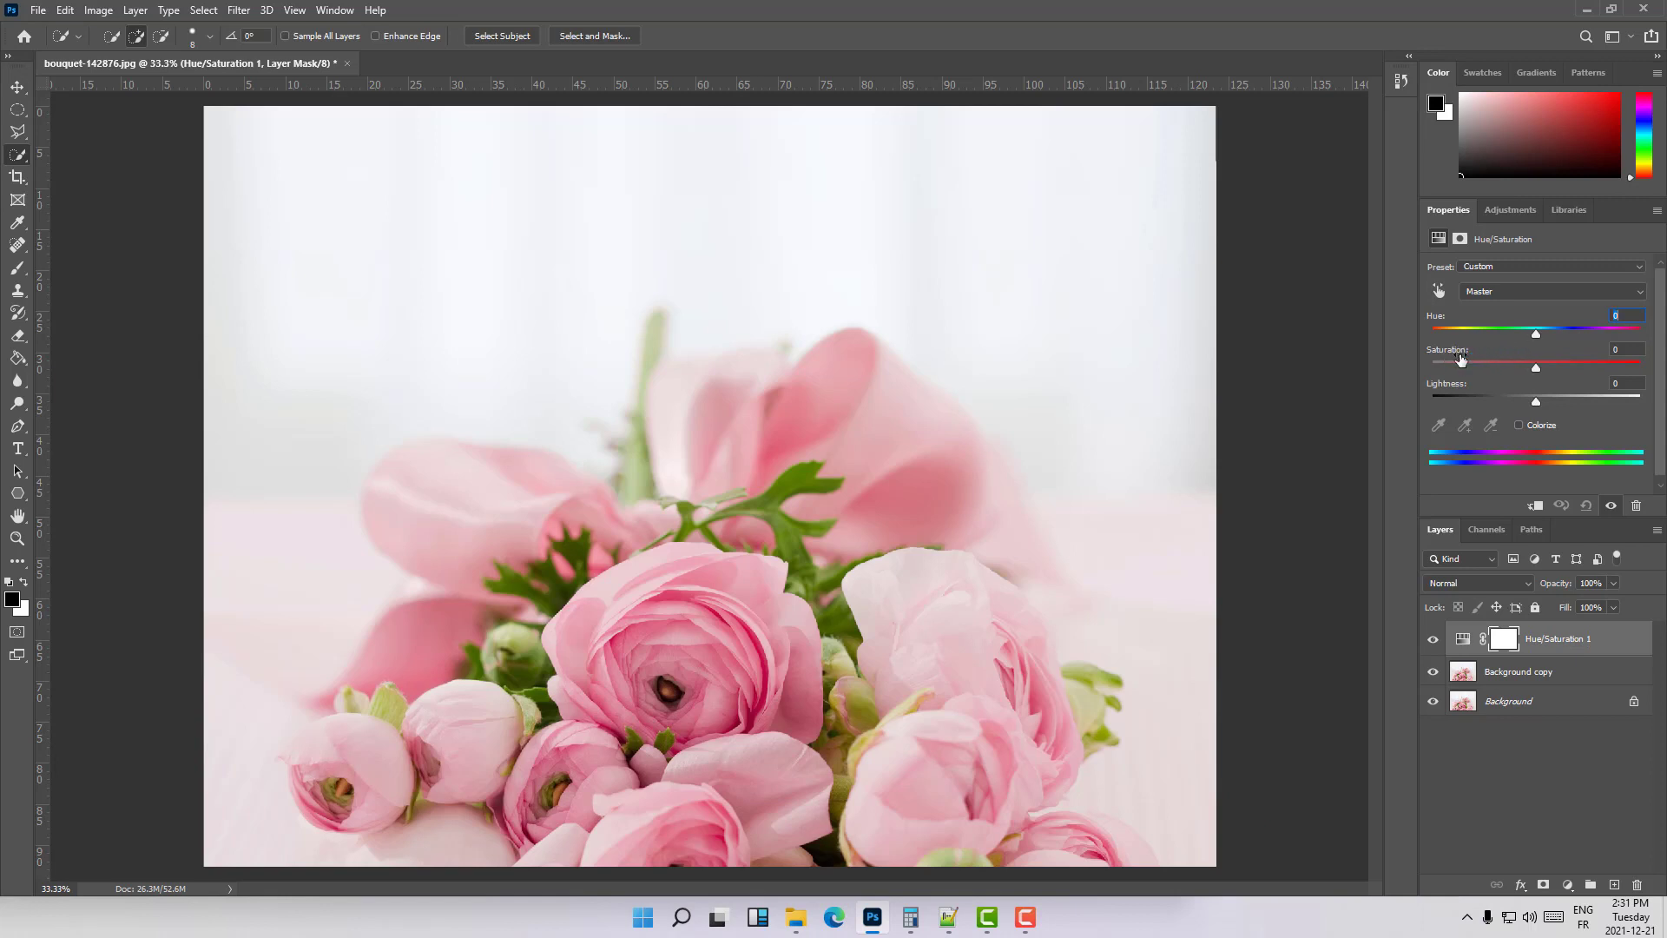
drag(1536, 334, 1563, 371)
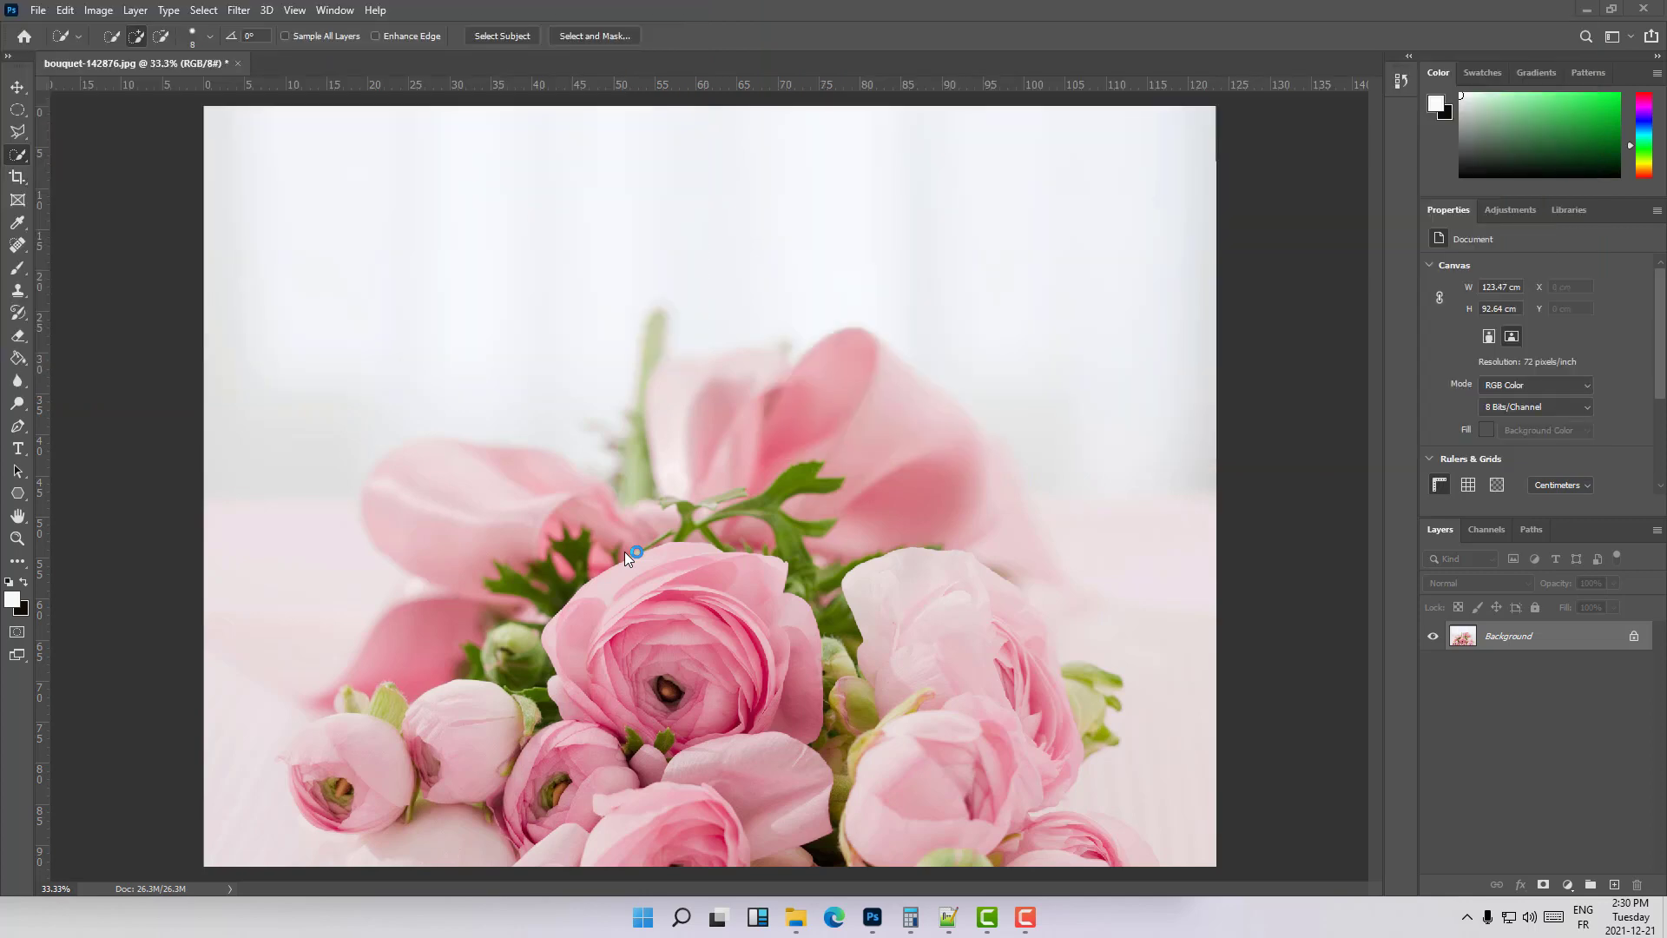
- Duplicate the Background layer within the bouquet document
right_click(1473, 637)
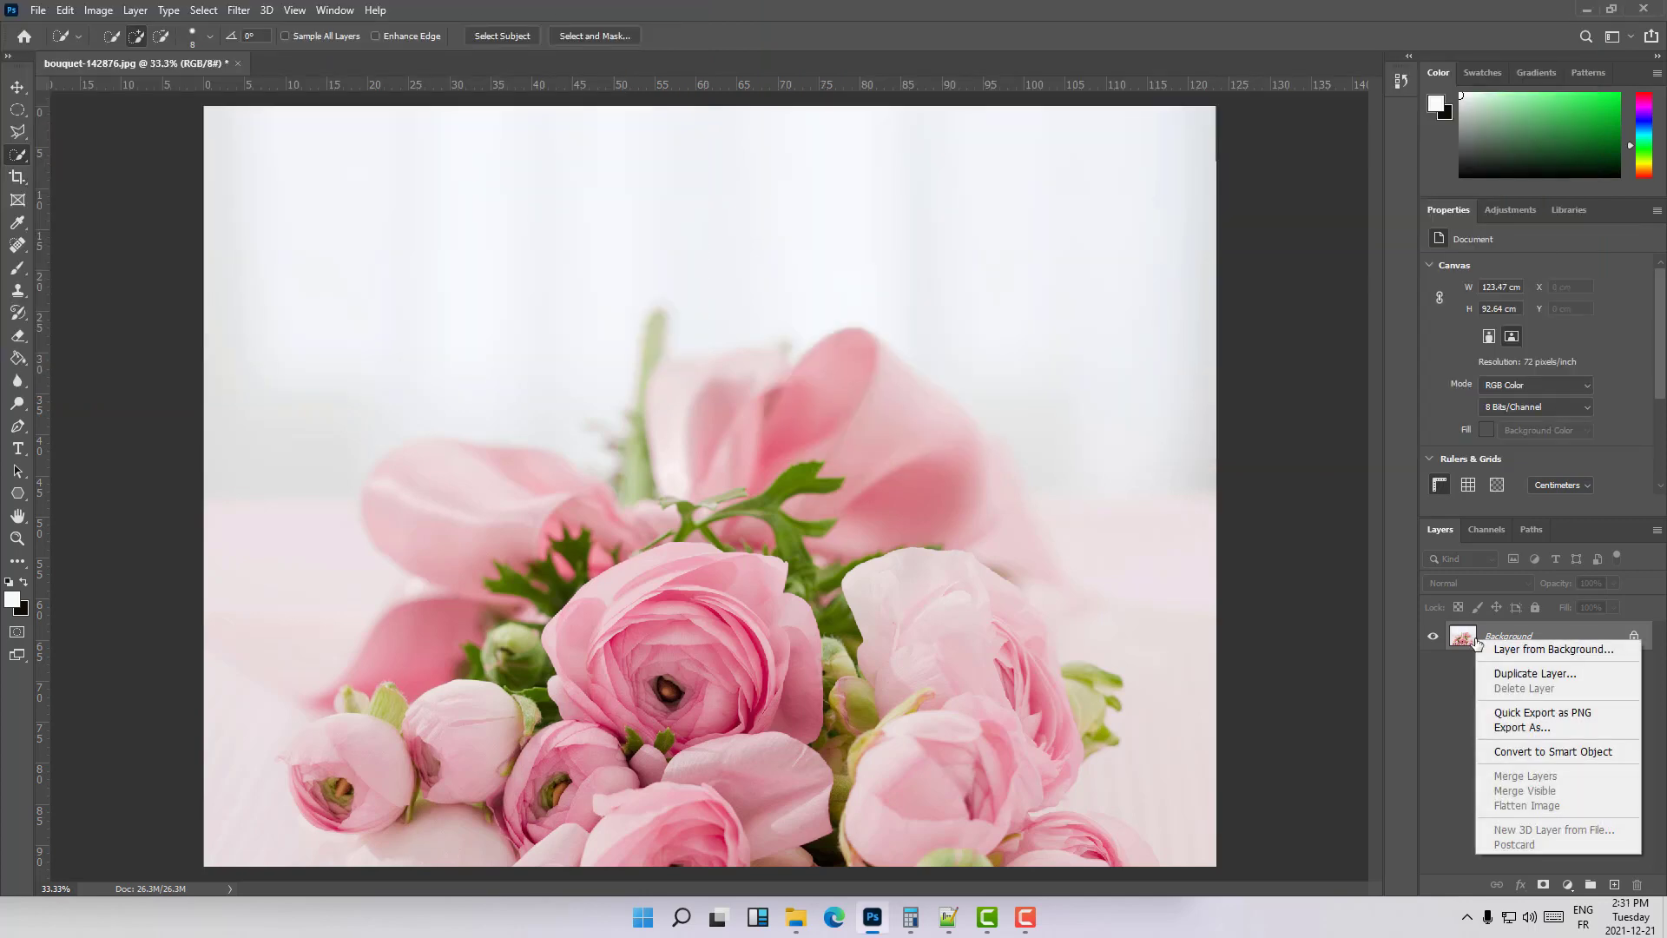
click(1534, 674)
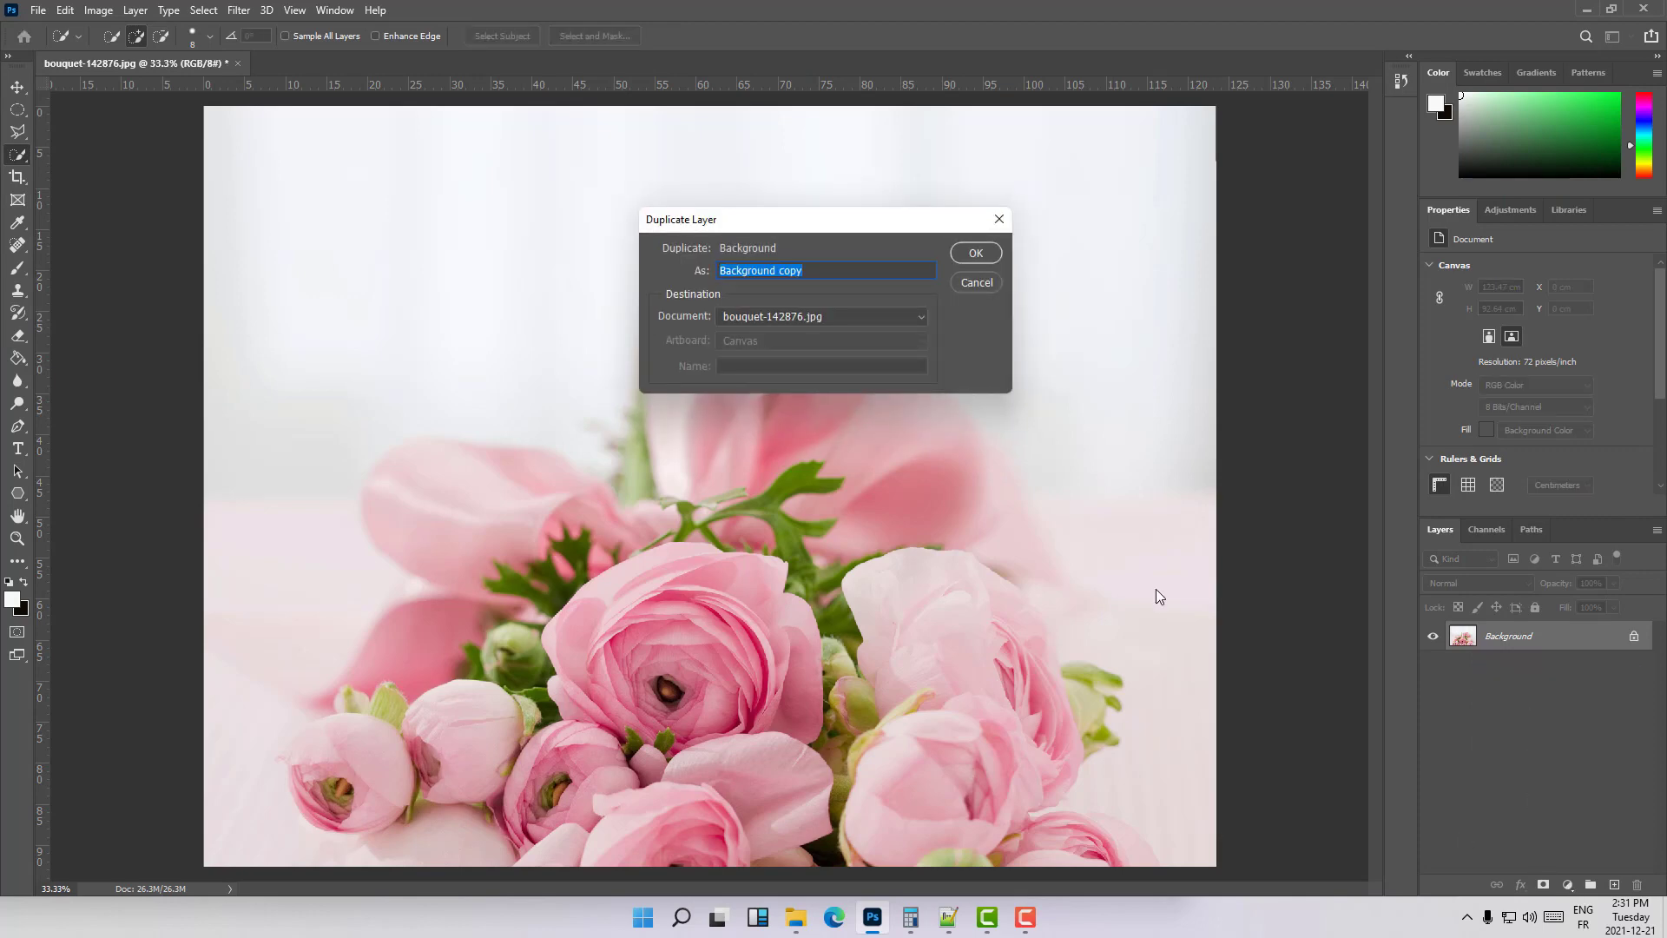
click(988, 258)
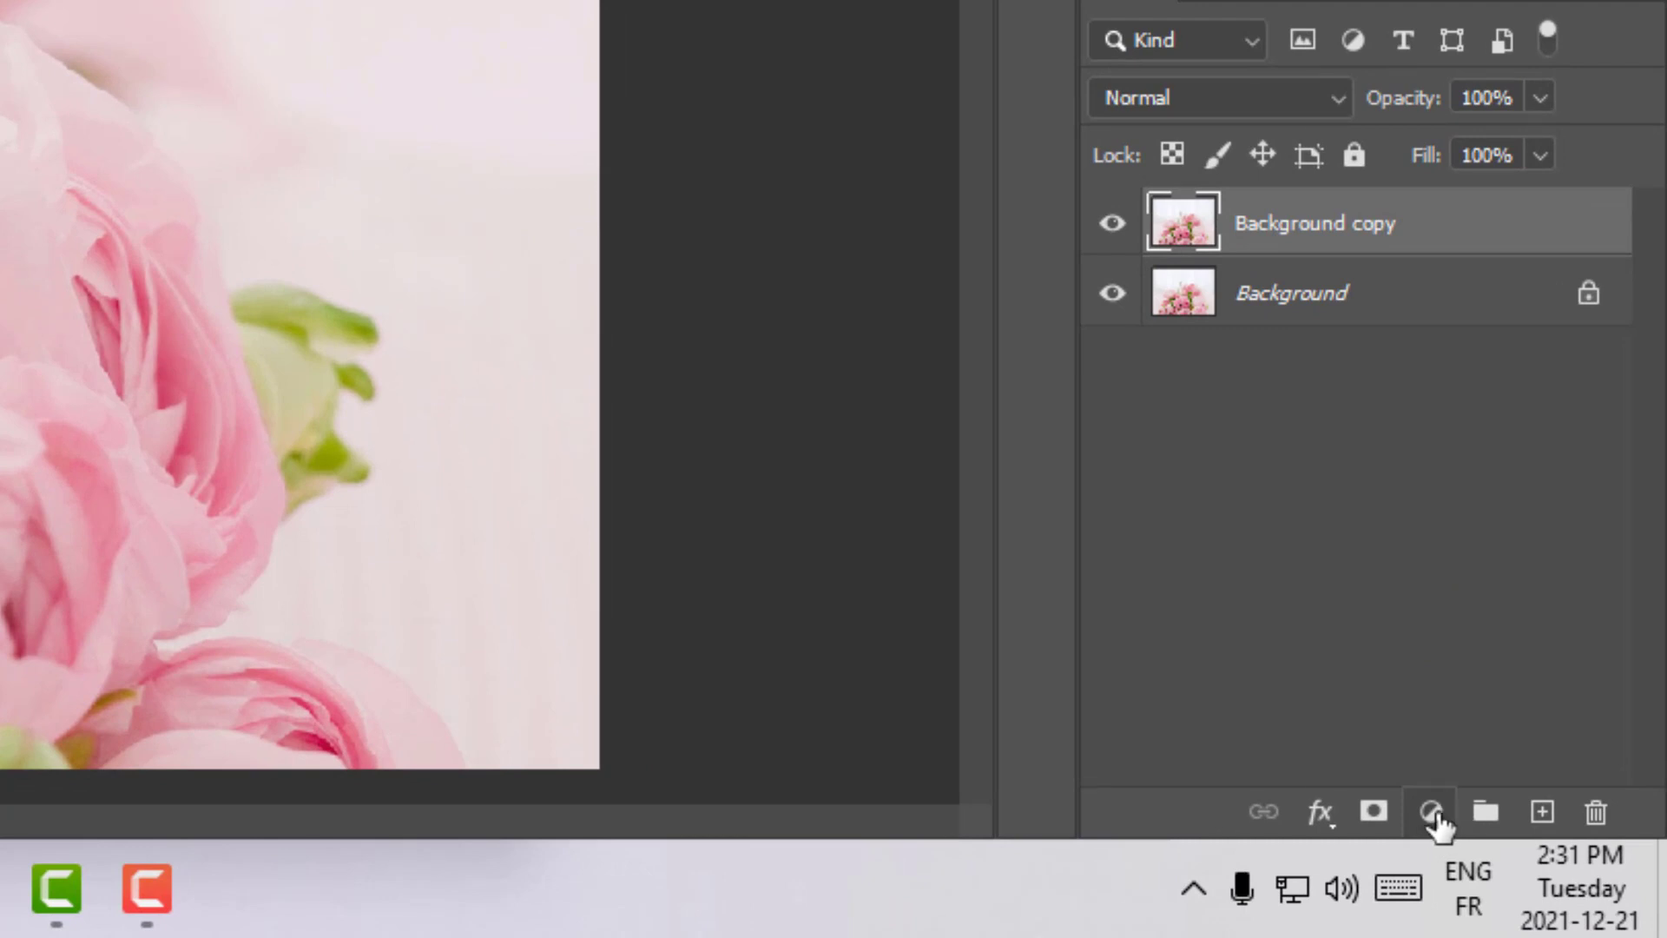
- Add a Hue/Saturation adjustment layer above the duplicated bouquet layer
click(1431, 813)
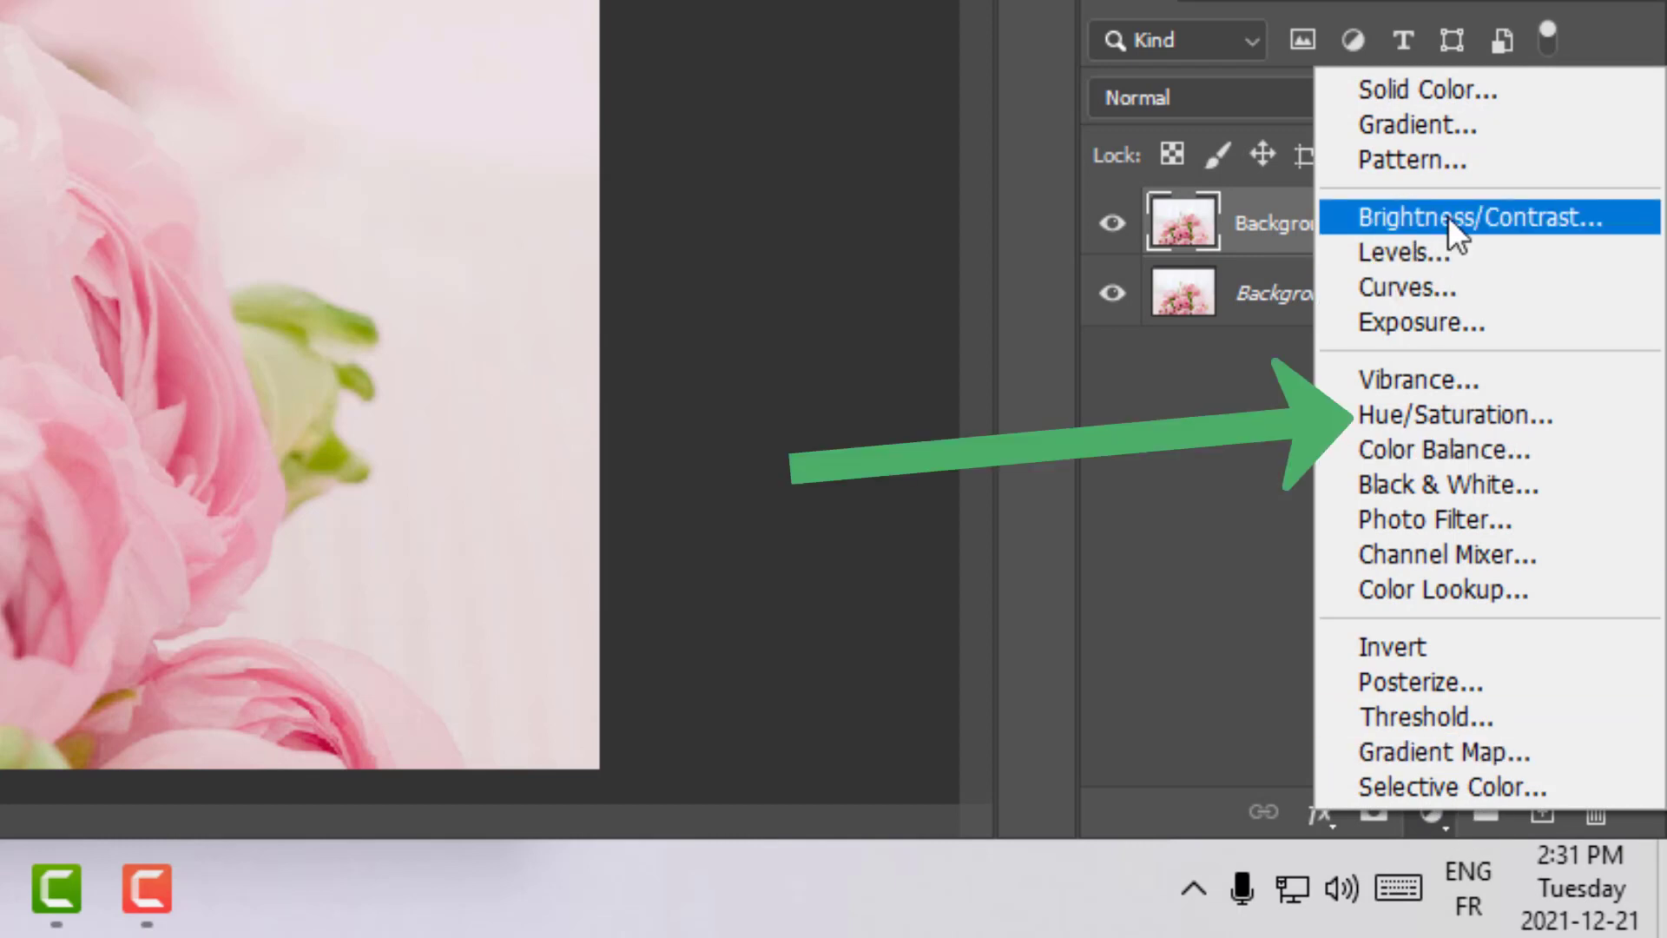
click(1372, 420)
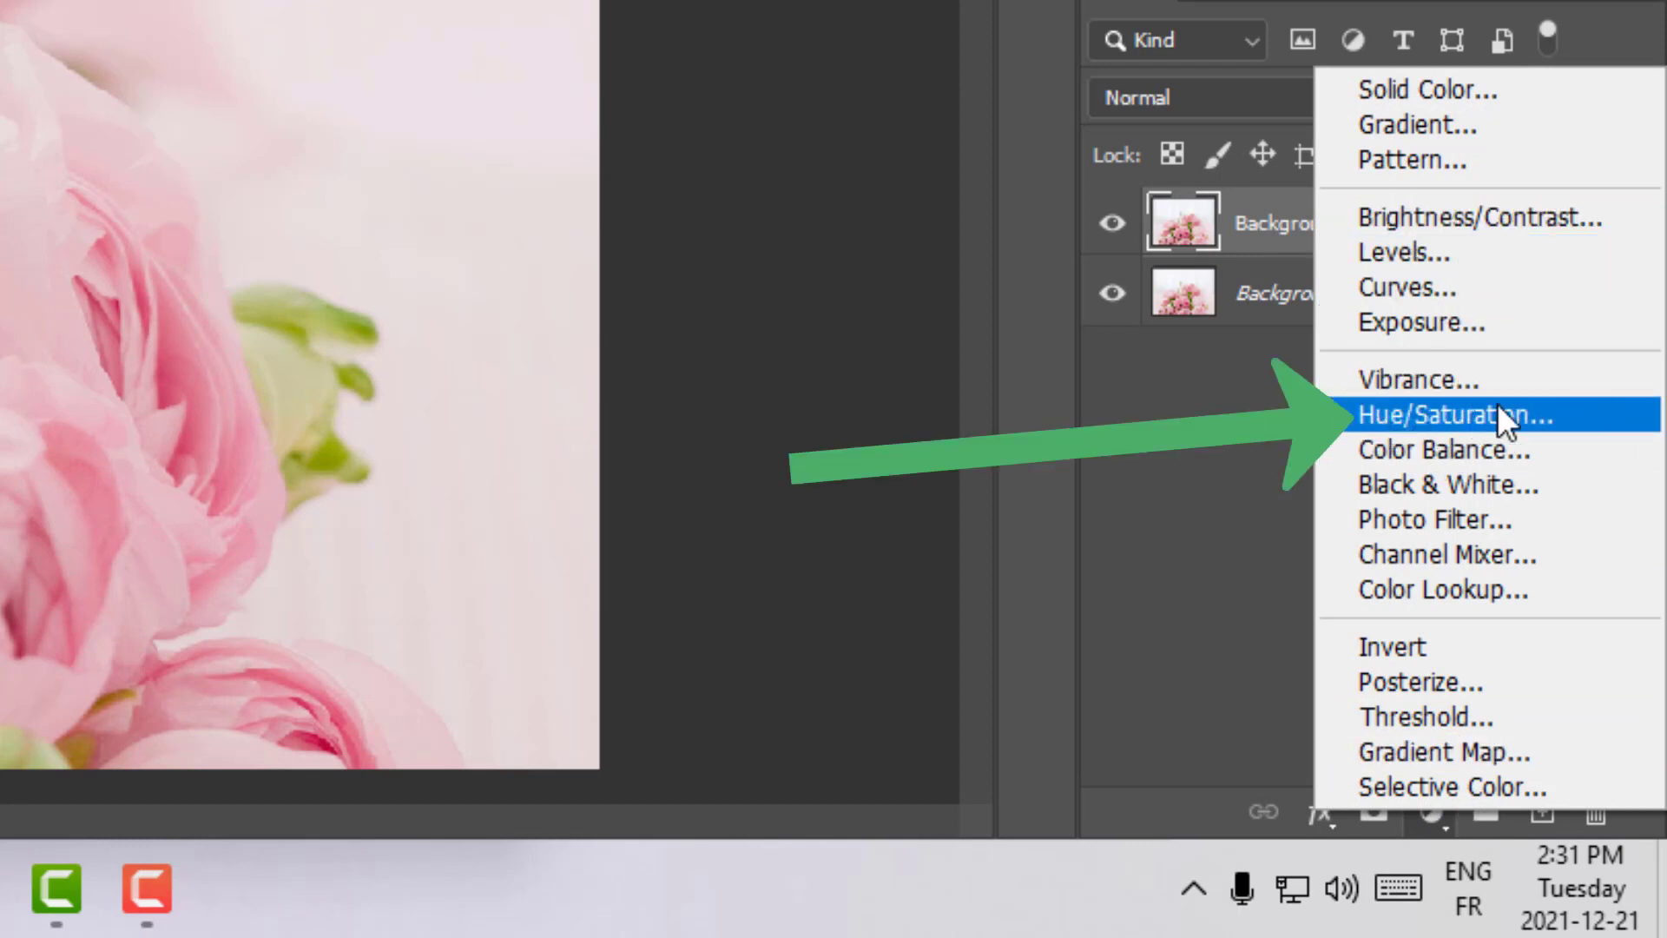
click(1580, 416)
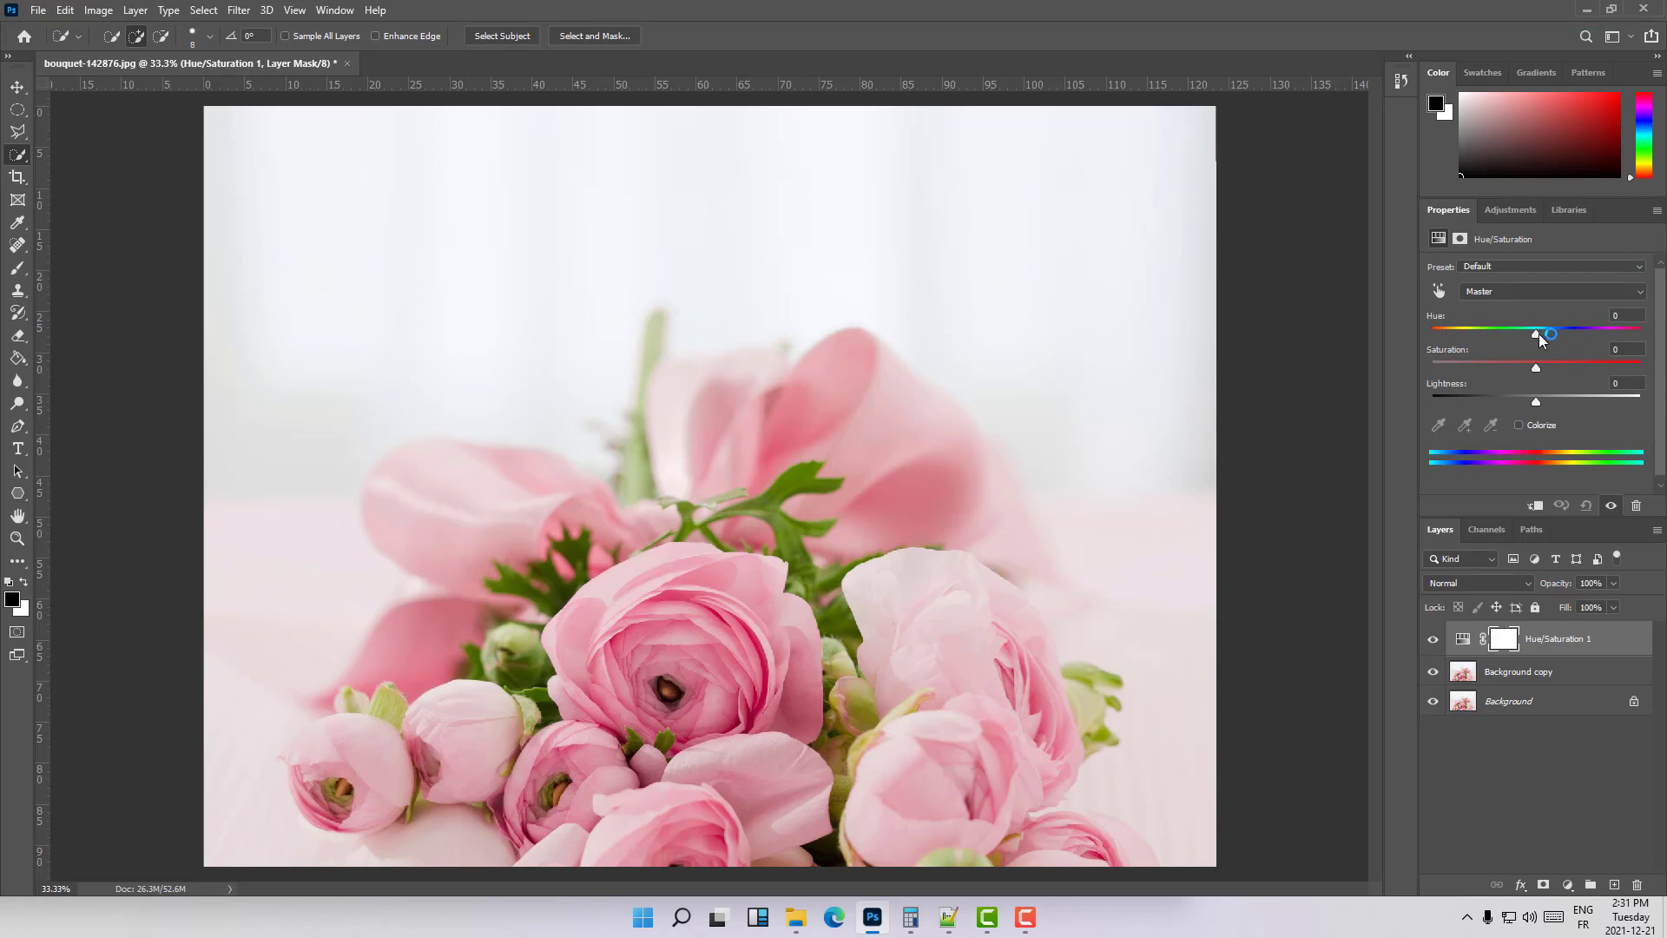
- Try master hue shifts of +15 and -23 with saturation at +47 and -51, and reset both to 0
mouse_move(1539, 334)
mouse_down()
mouse_move(1468, 334)
mouse_move(1593, 330)
mouse_move(1550, 326)
mouse_up()
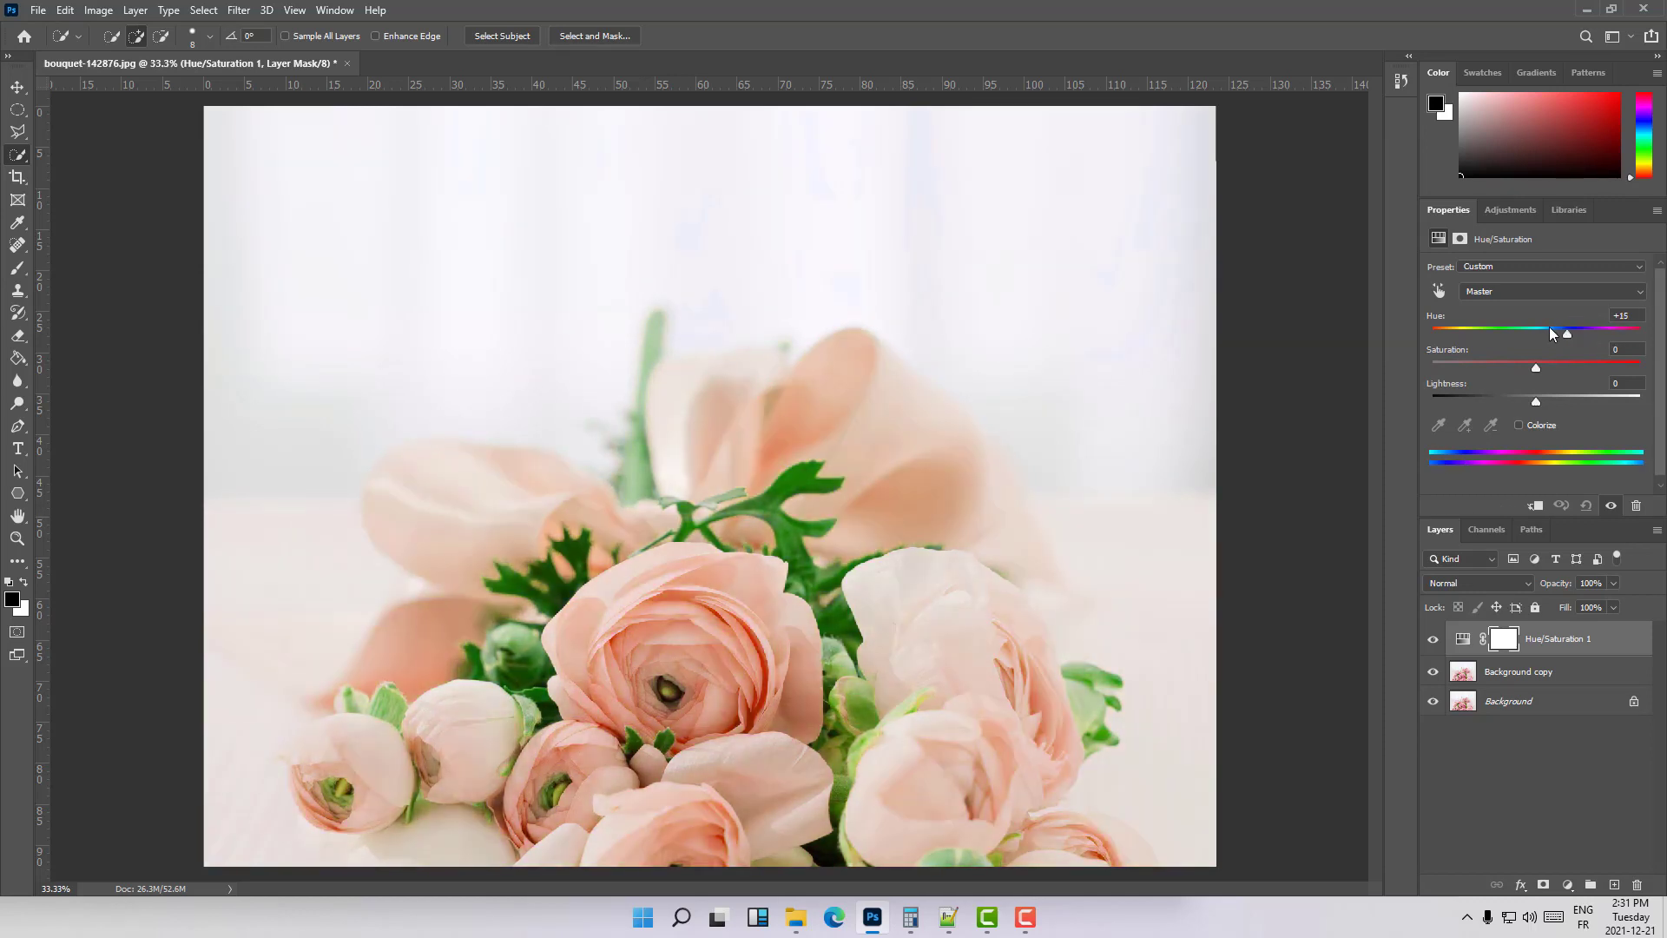
double_click(1439, 320)
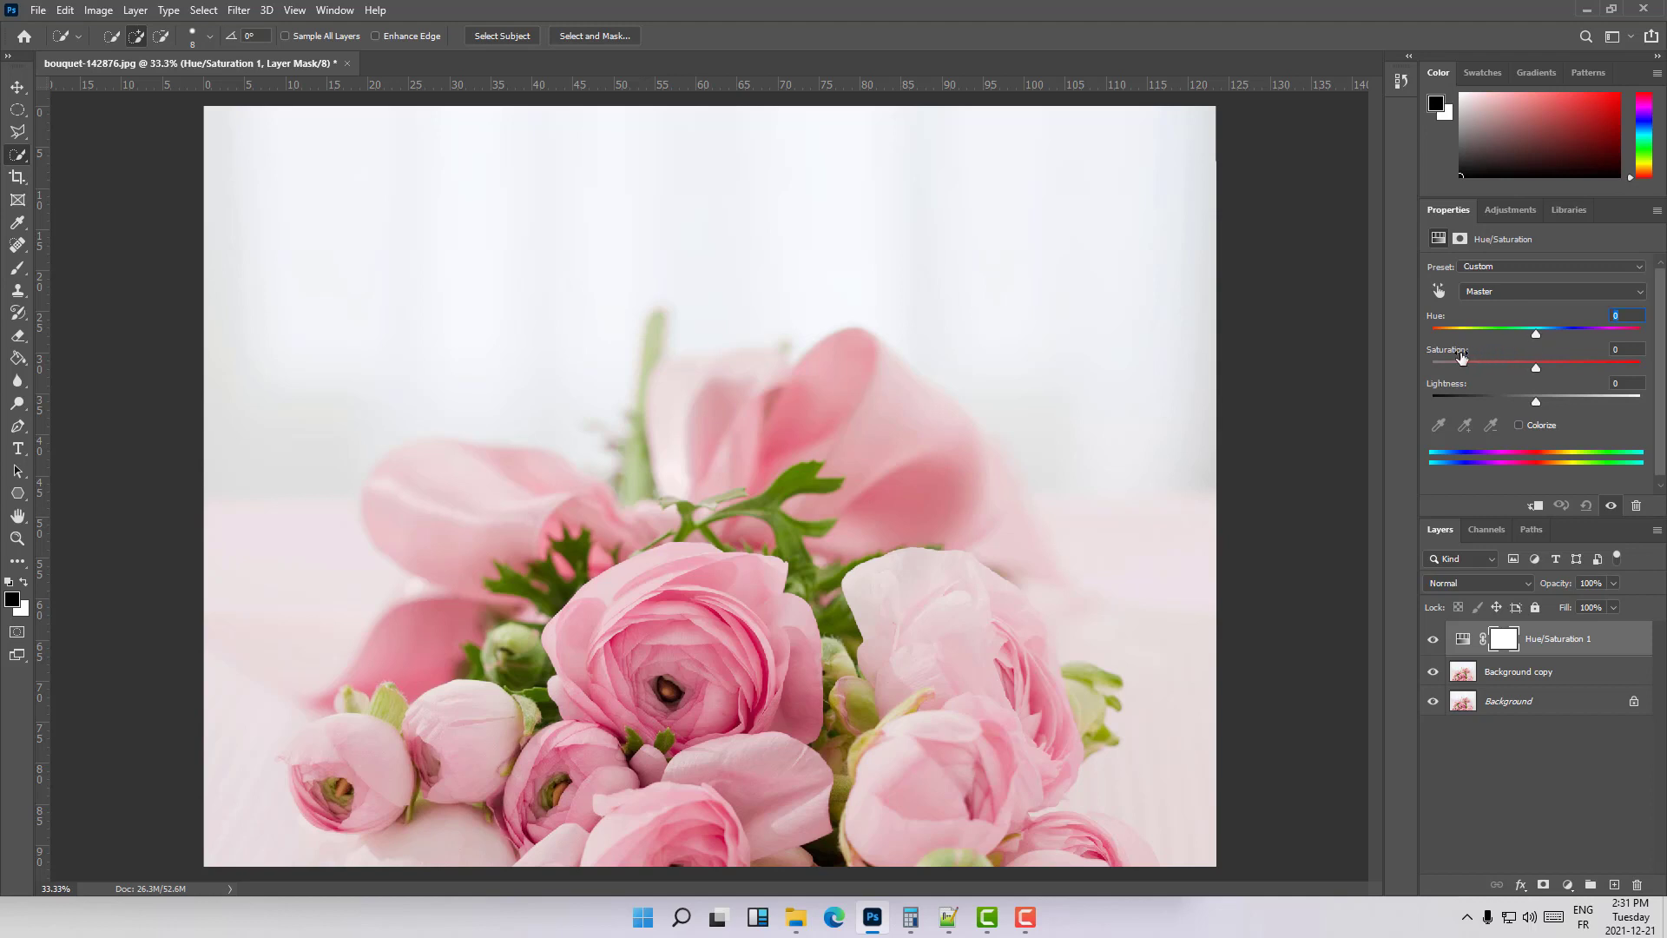
drag(1535, 334, 1581, 366)
click(1537, 367)
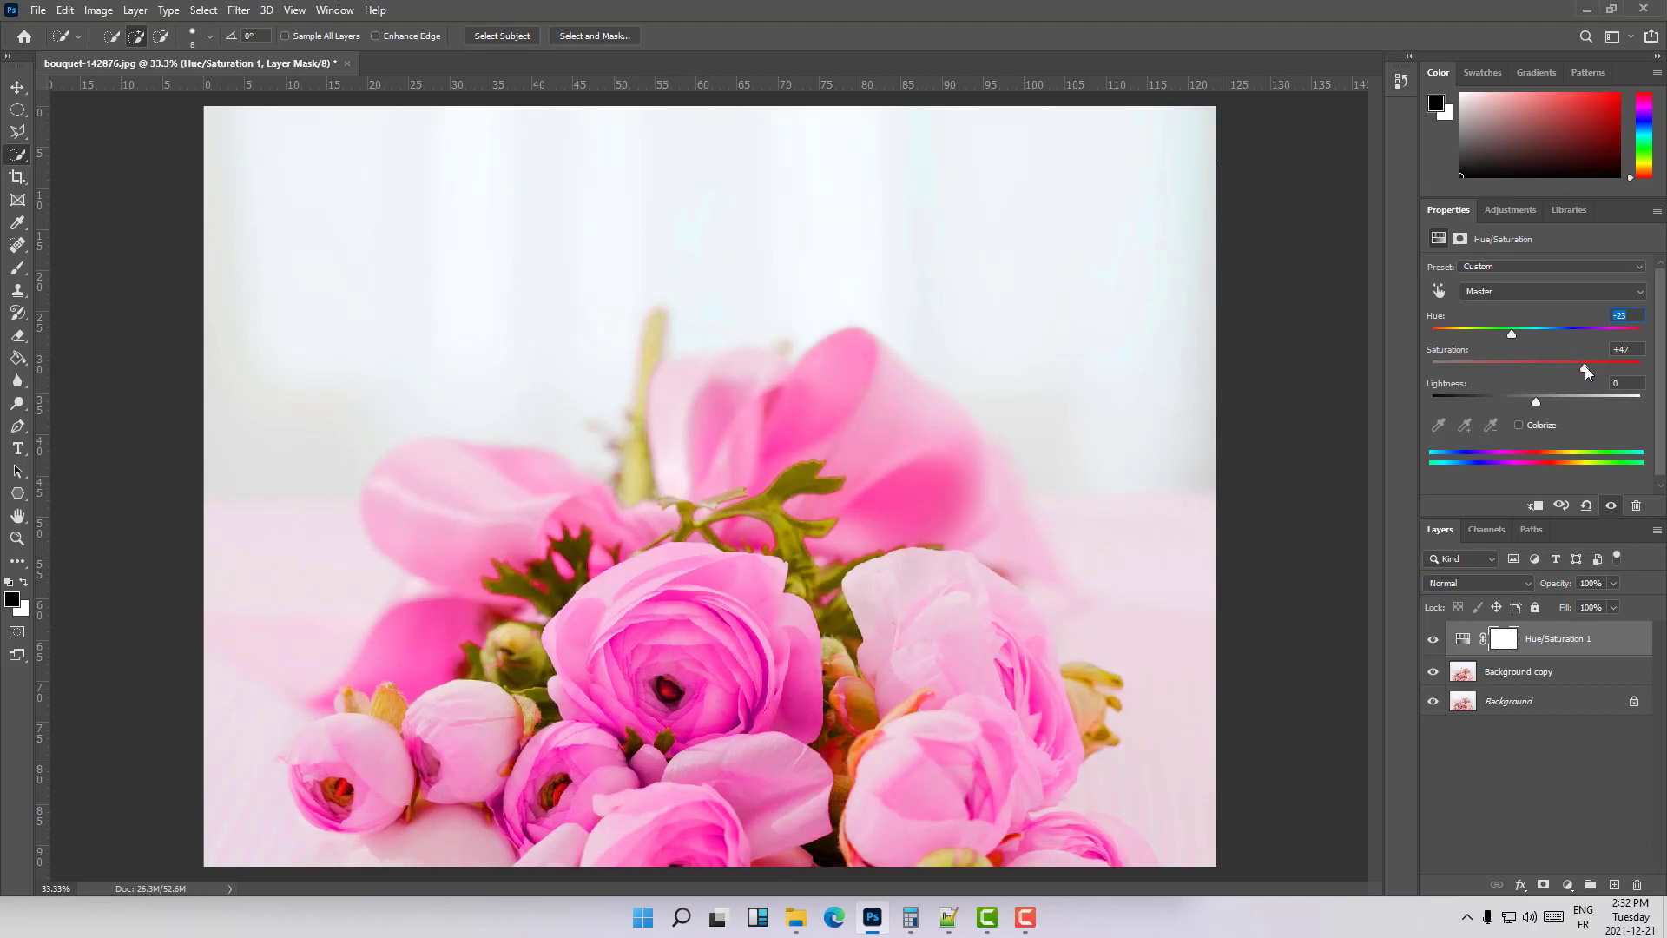
drag(1586, 371, 1485, 379)
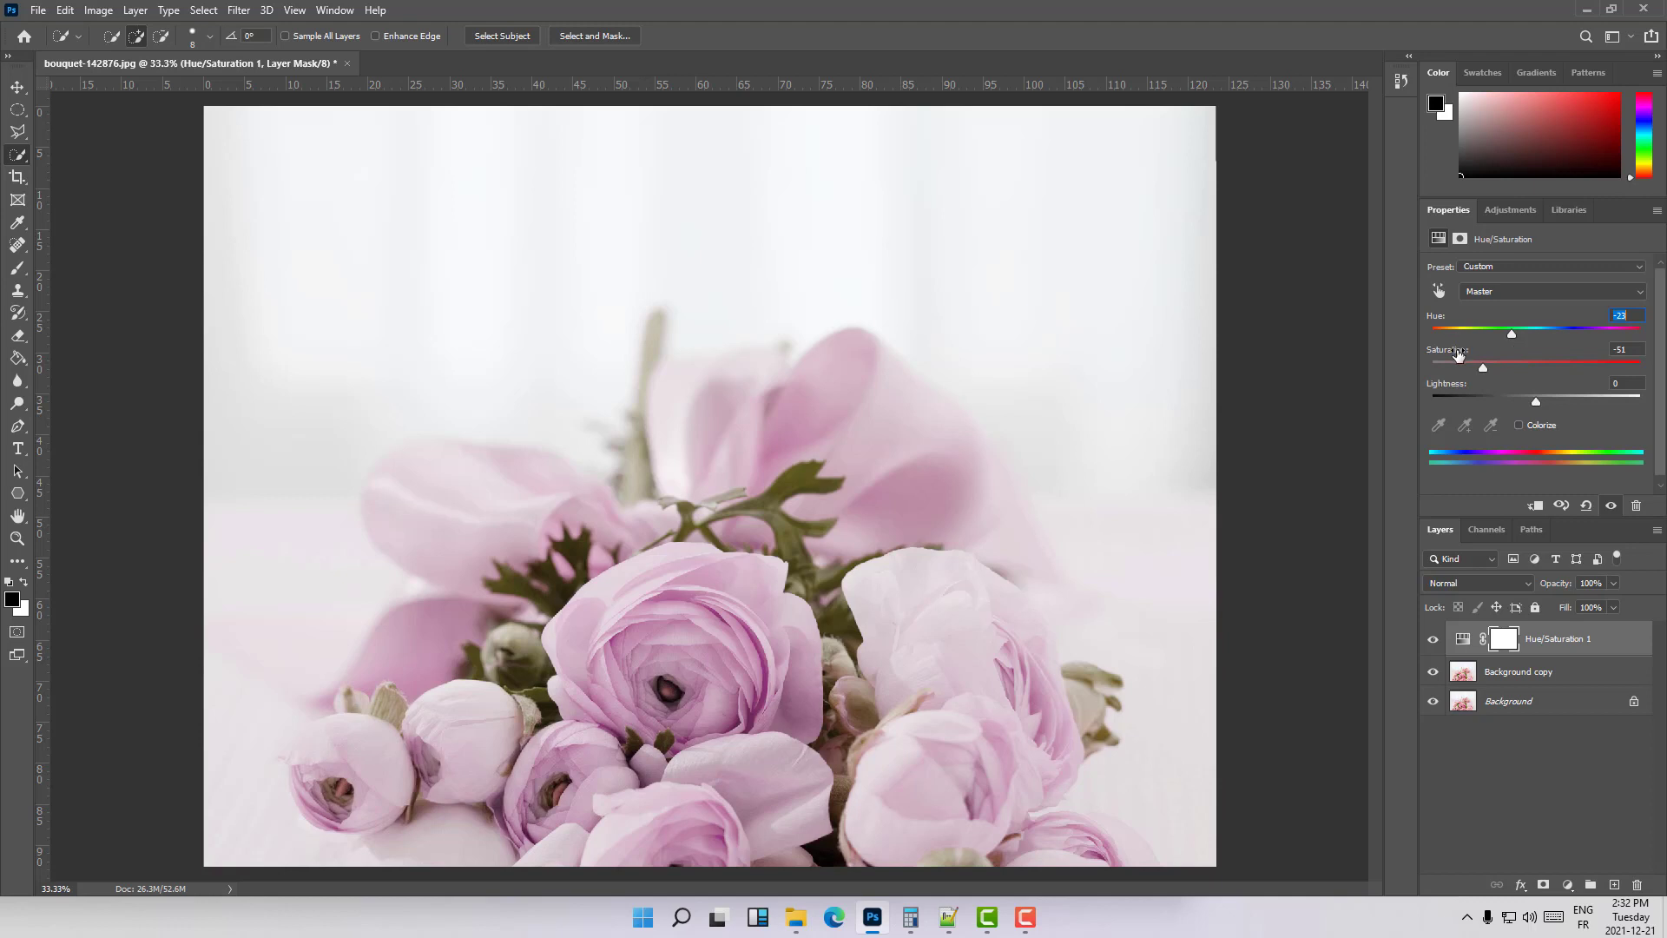
double_click(1459, 354)
double_click(1440, 321)
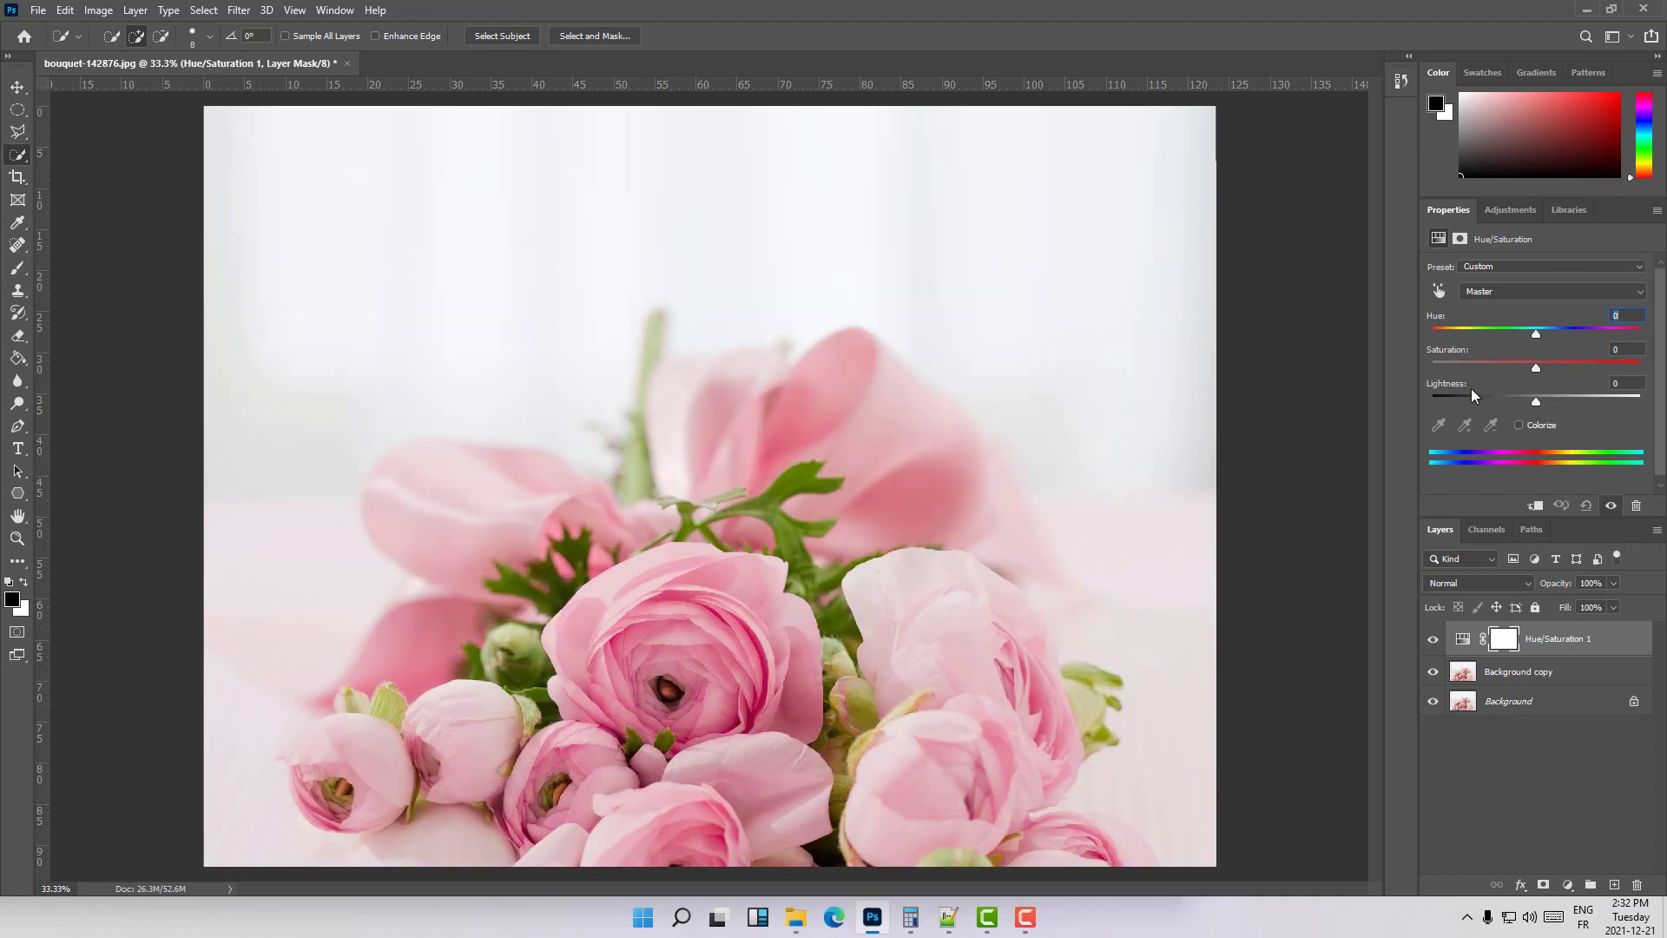
- Try a master lightness of +42 and master hues of +45 and -51, resetting each to 0
drag(1534, 399, 1575, 397)
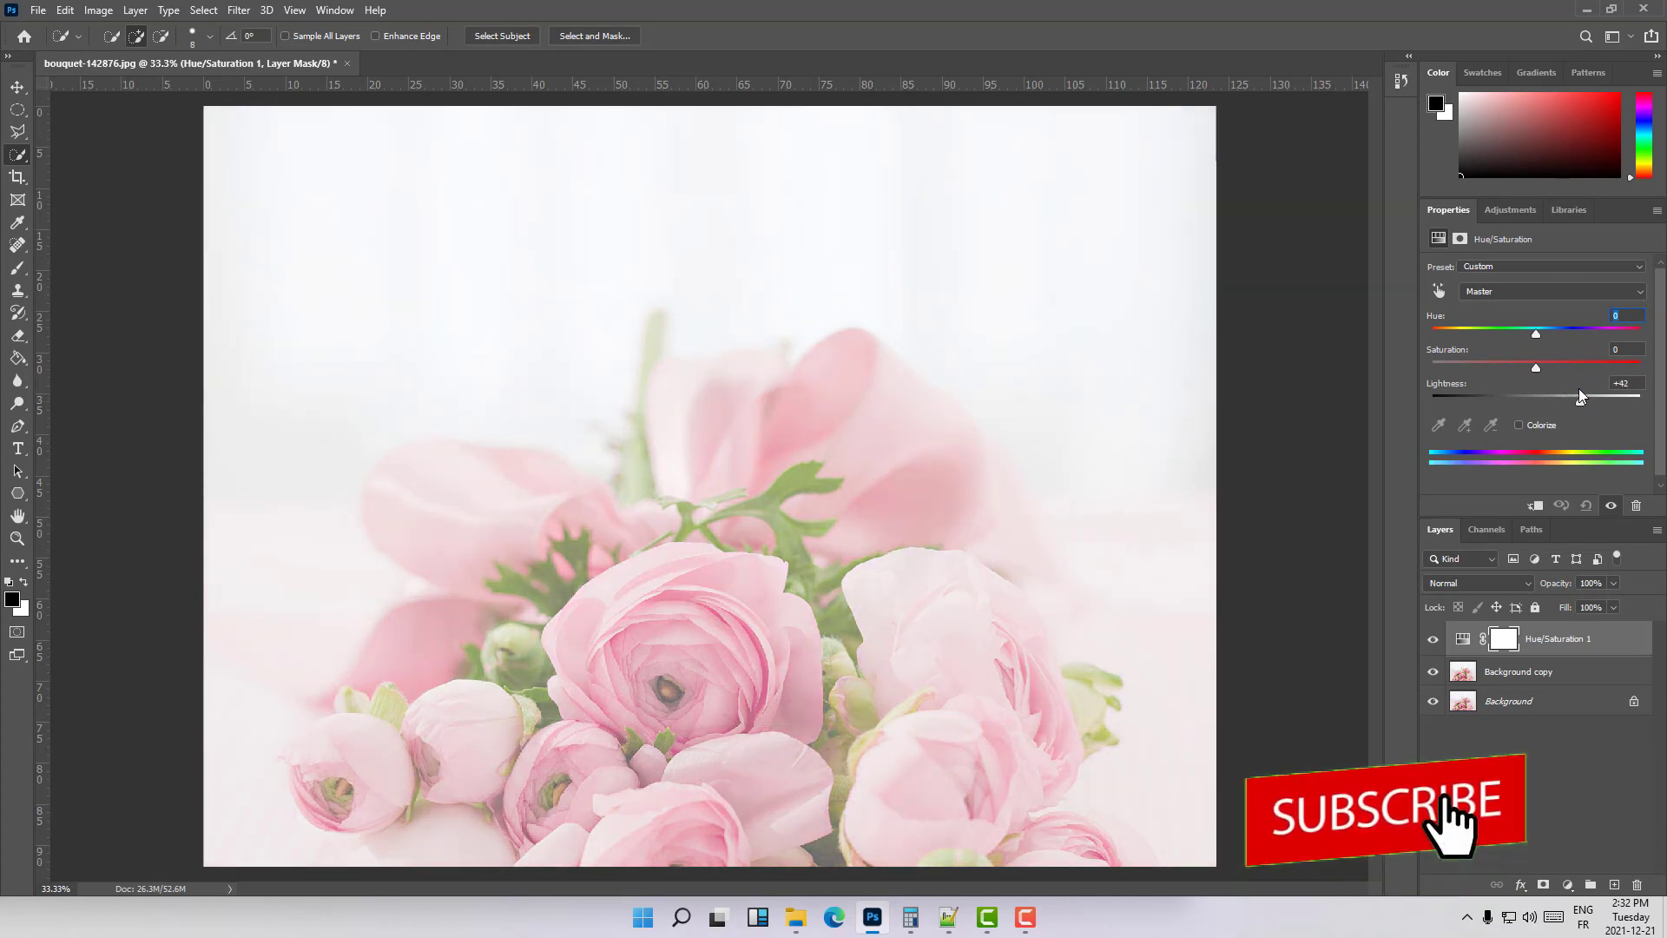
double_click(1445, 386)
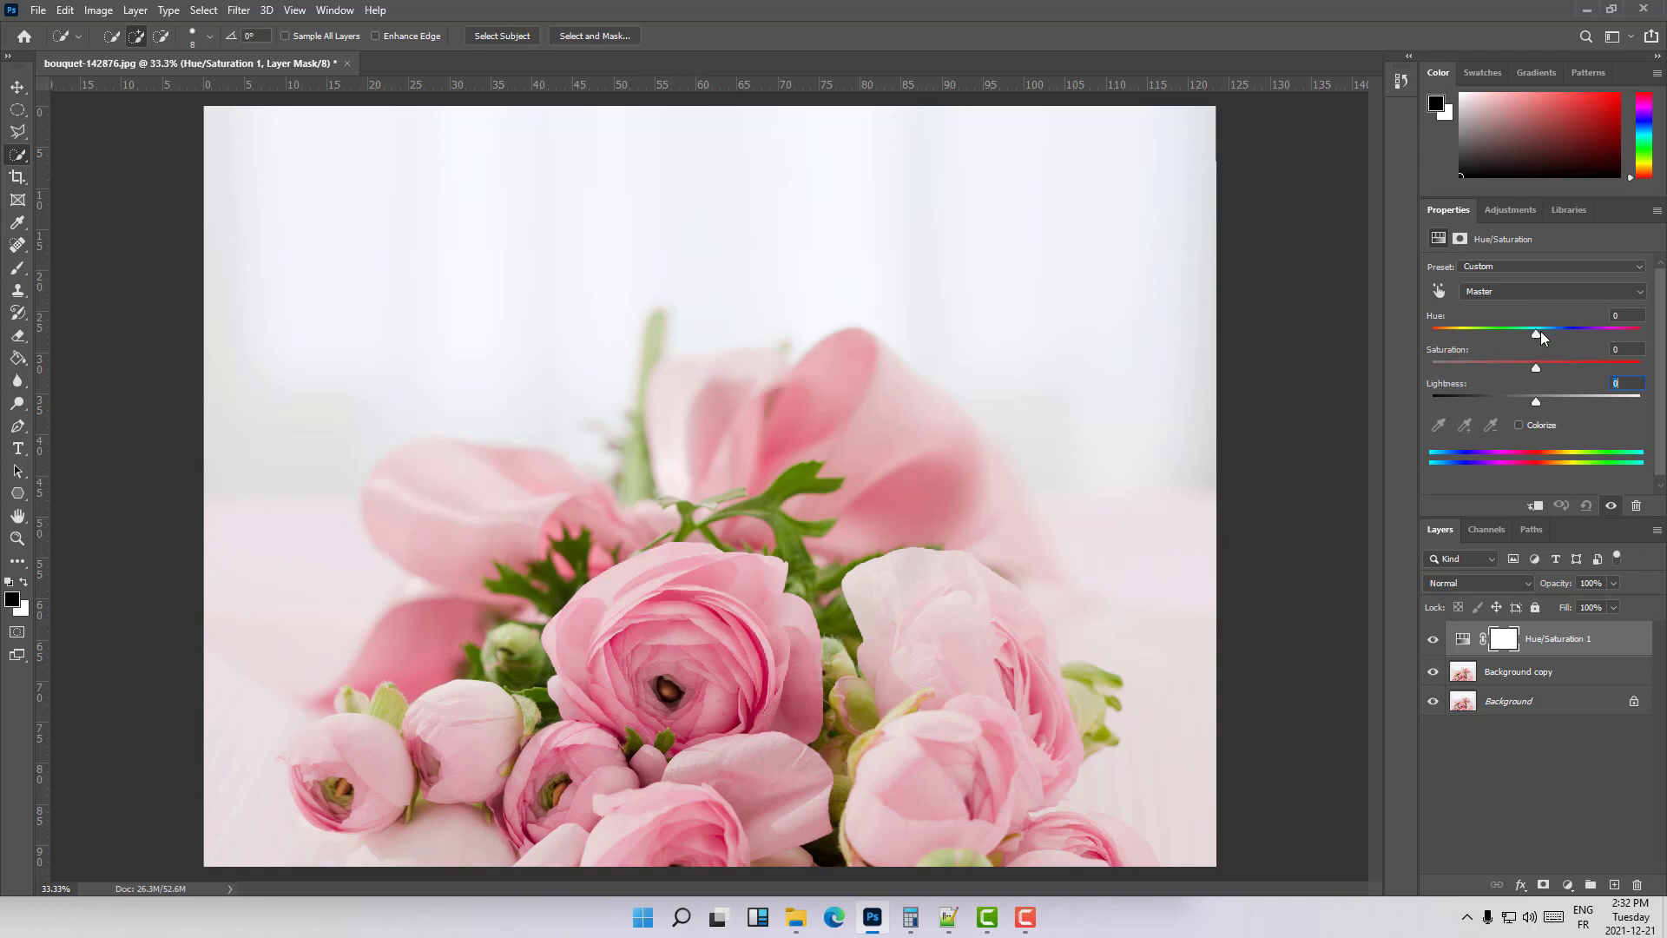
drag(1536, 334, 1583, 334)
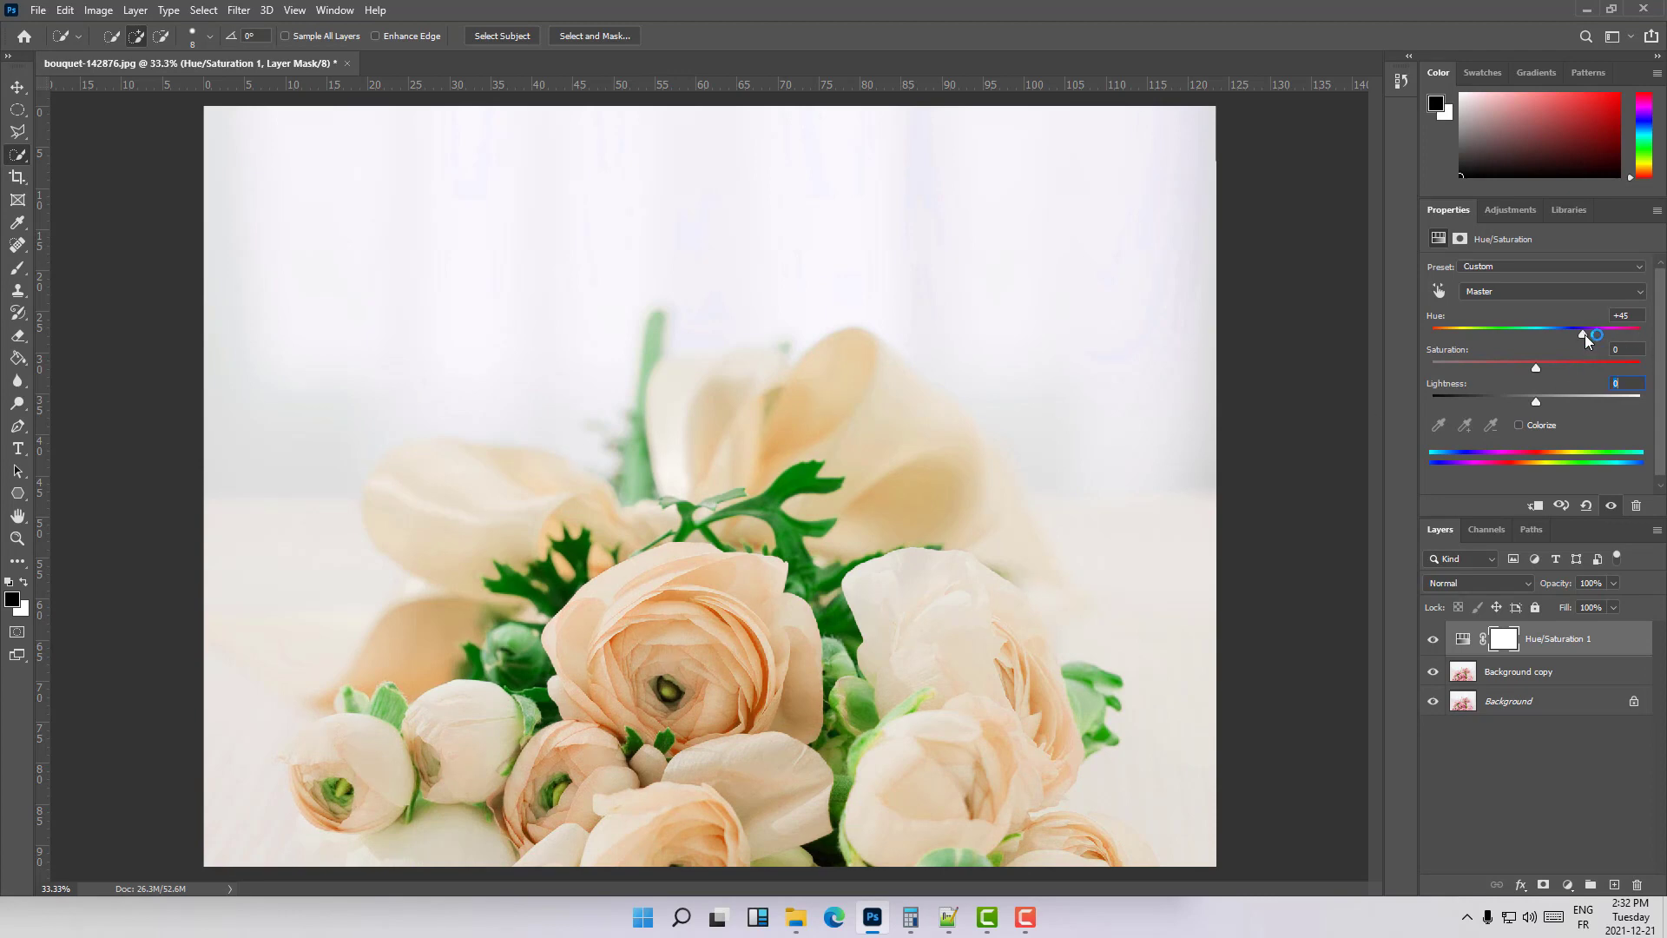
drag(1586, 335, 1486, 335)
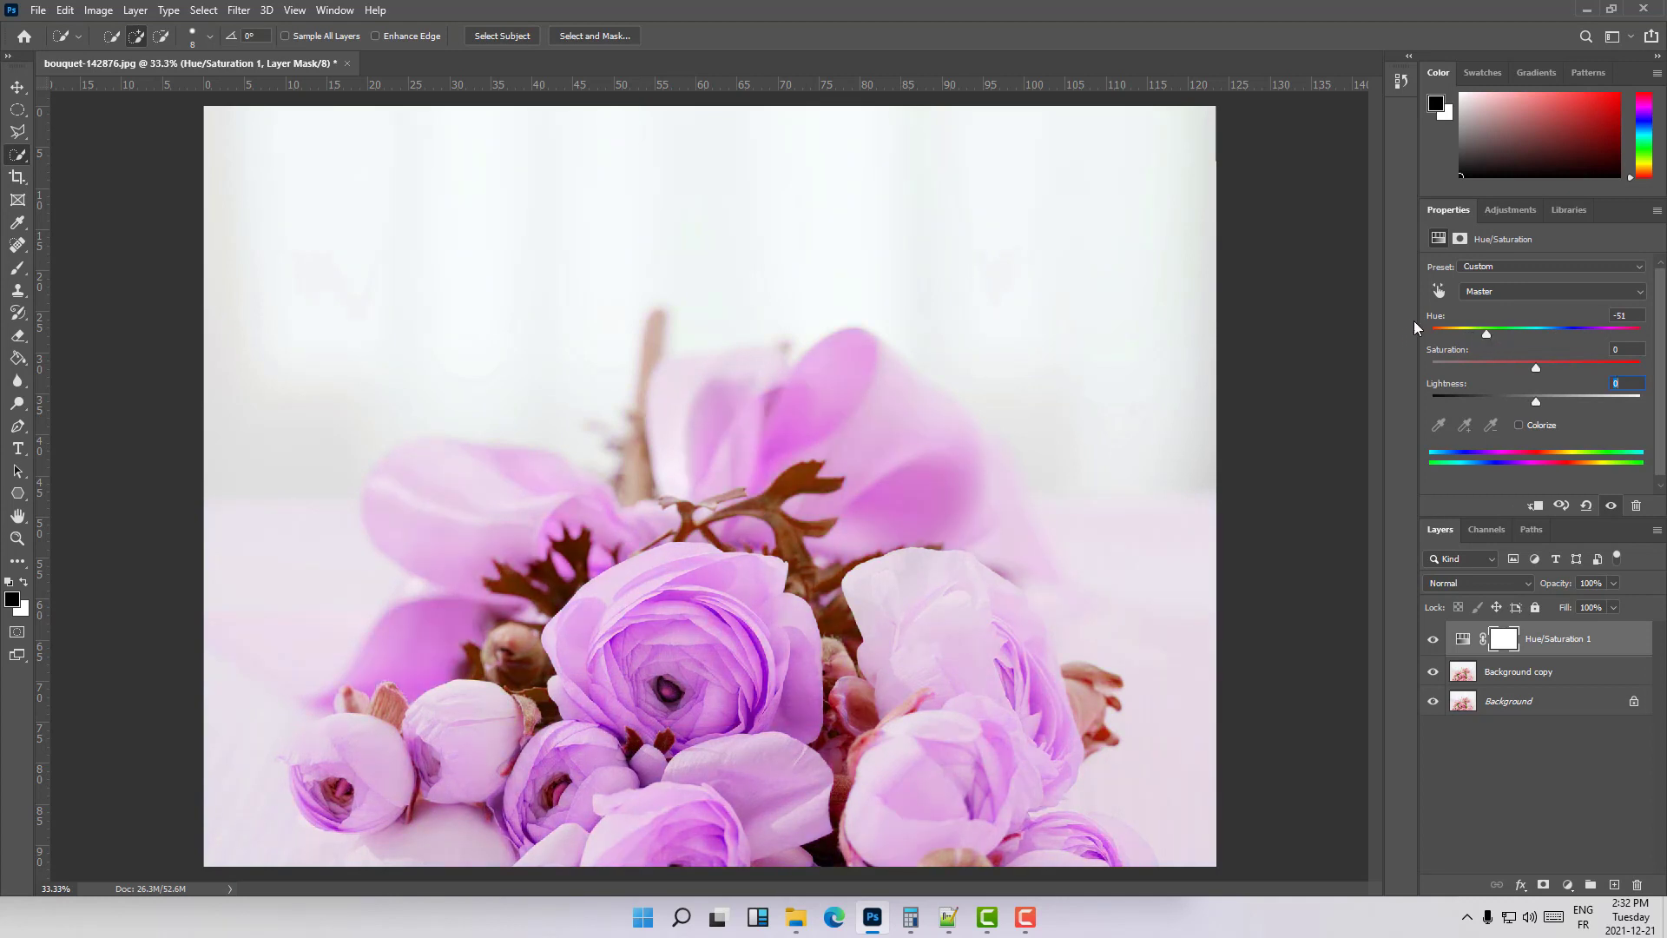
double_click(1434, 318)
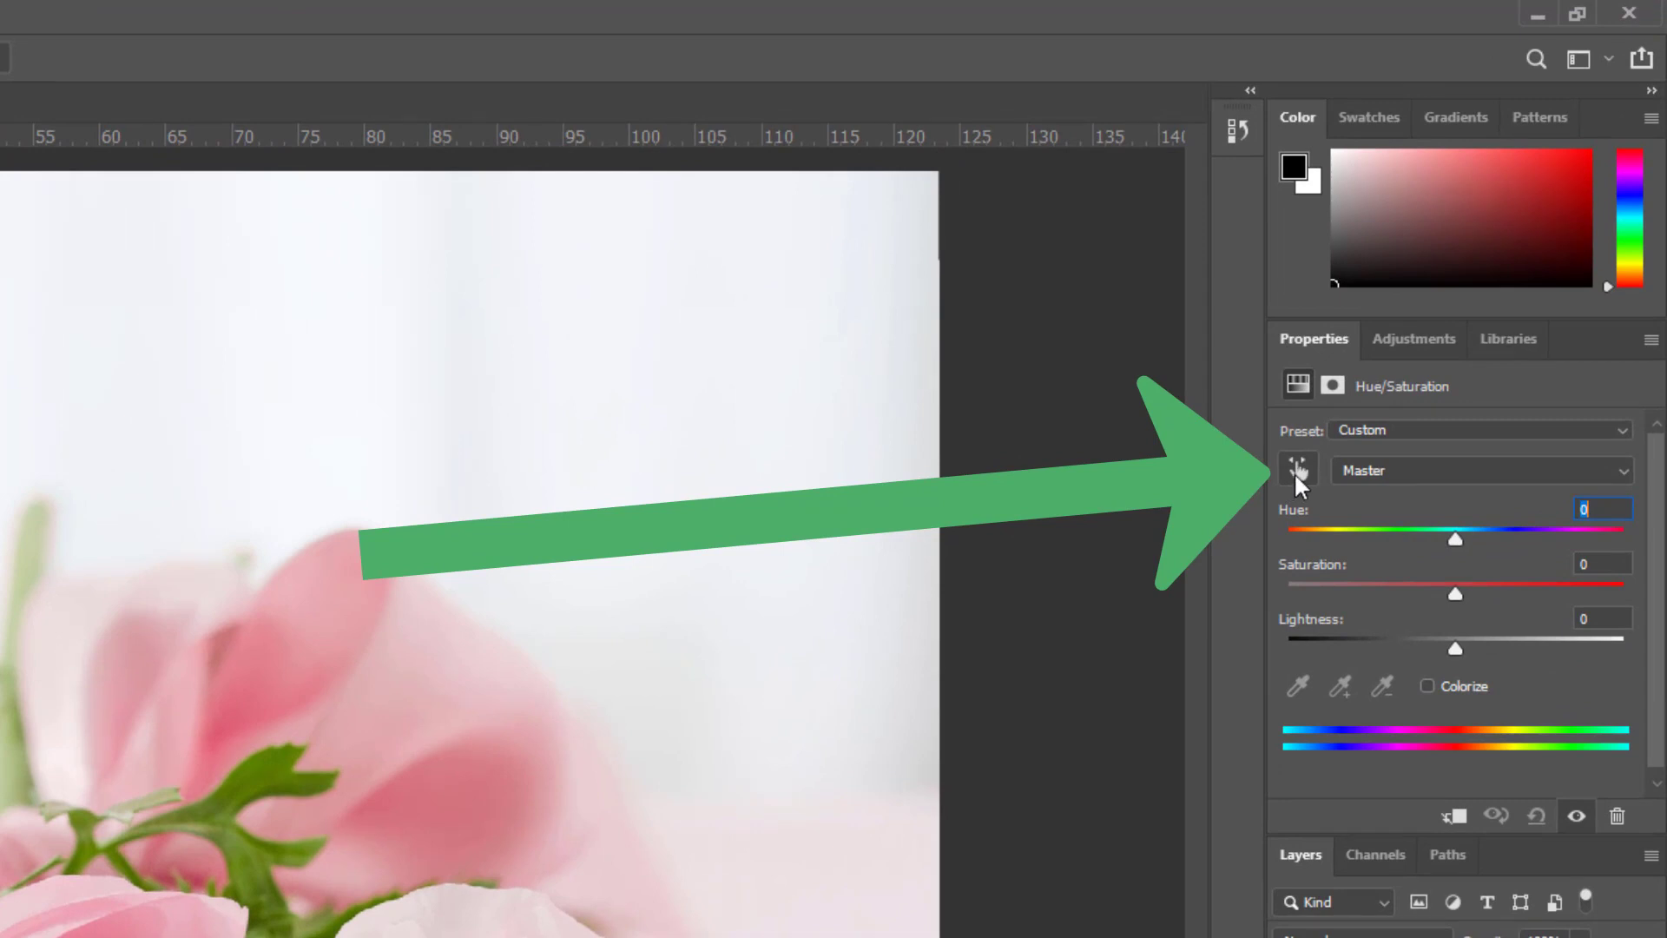
- Sample a green leaf to target the Yellows range and try hue shifts of -110, -13 and +92 on it
click(1301, 474)
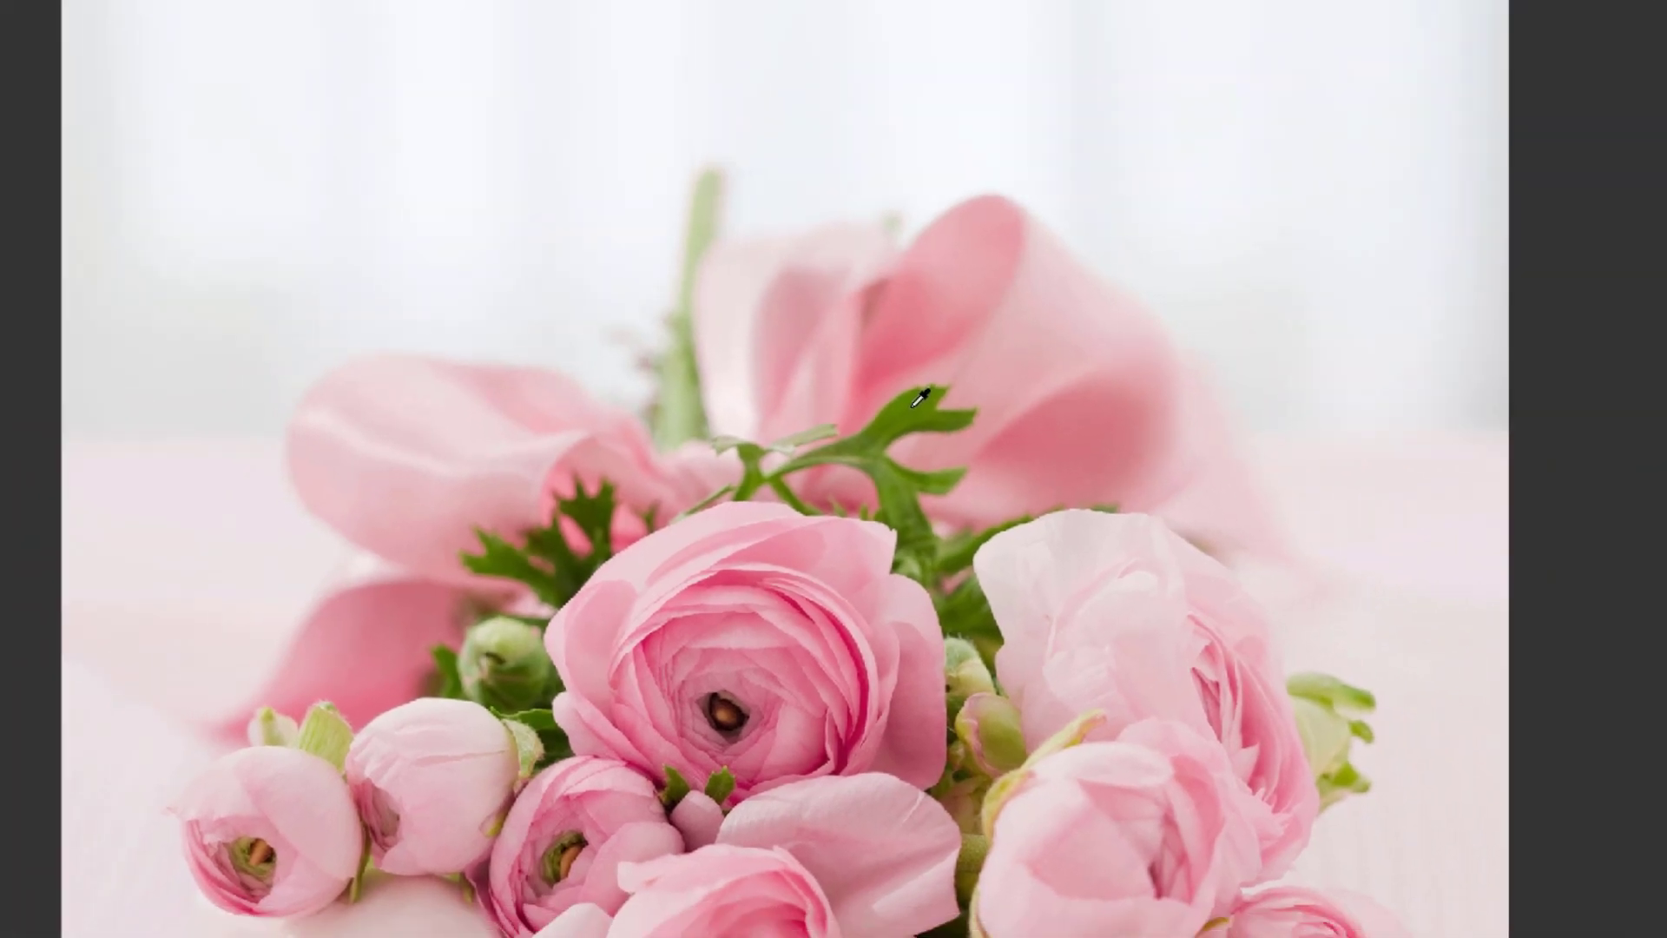
click(1001, 355)
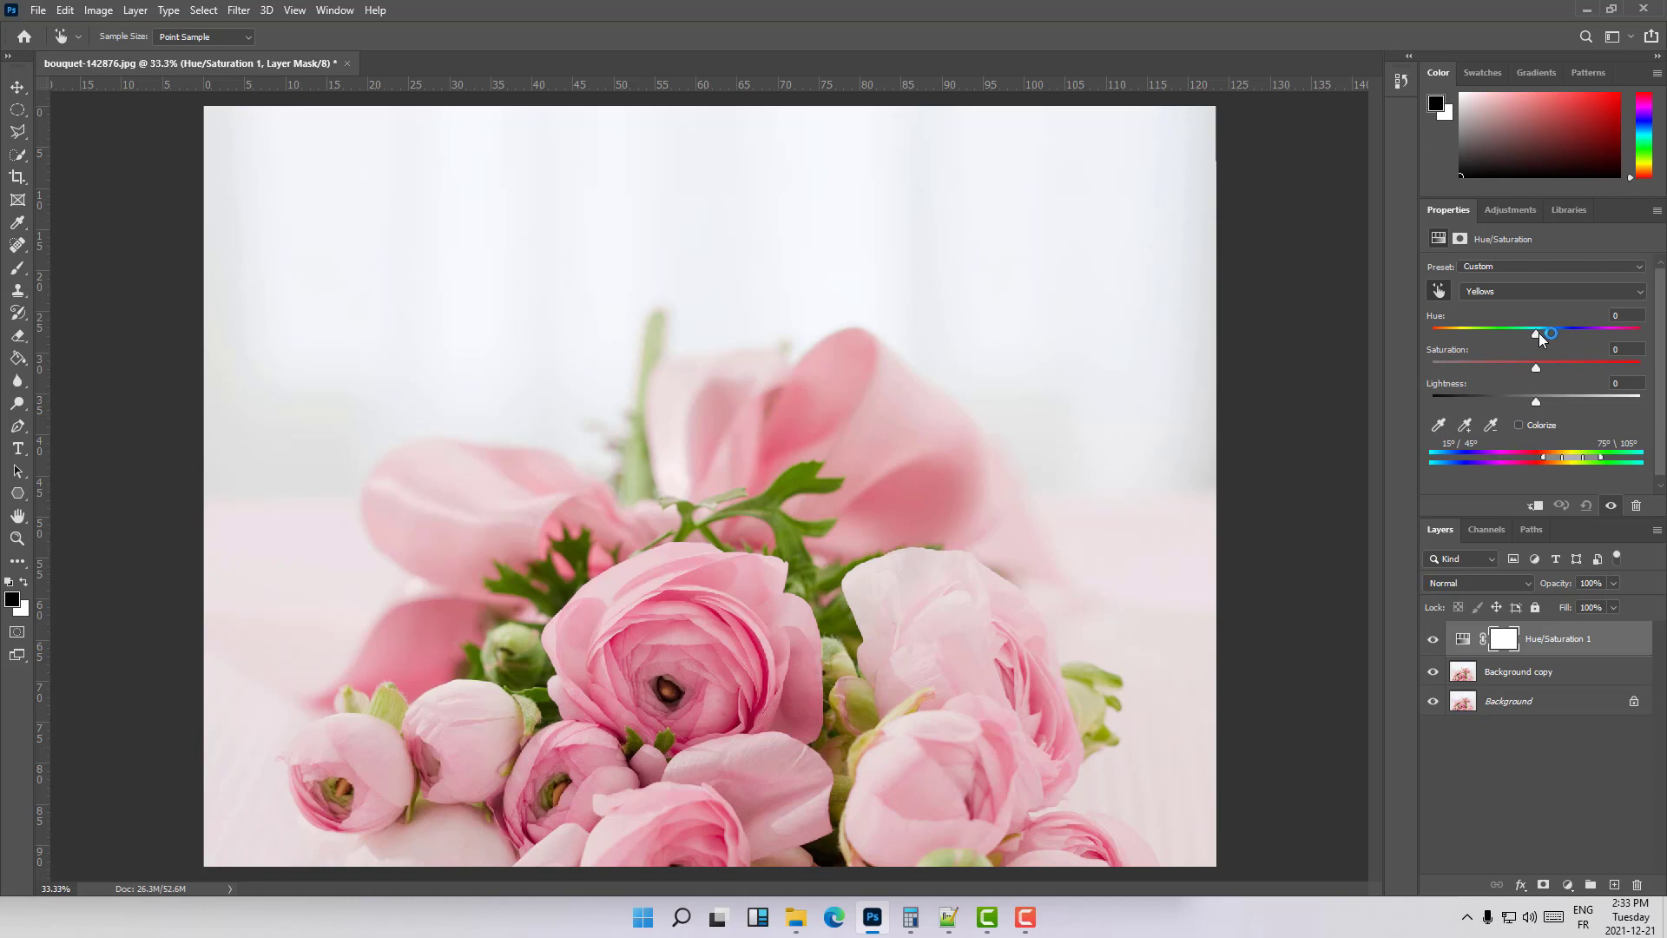
mouse_move(1539, 336)
mouse_down()
mouse_move(1639, 335)
mouse_move(1462, 327)
mouse_up()
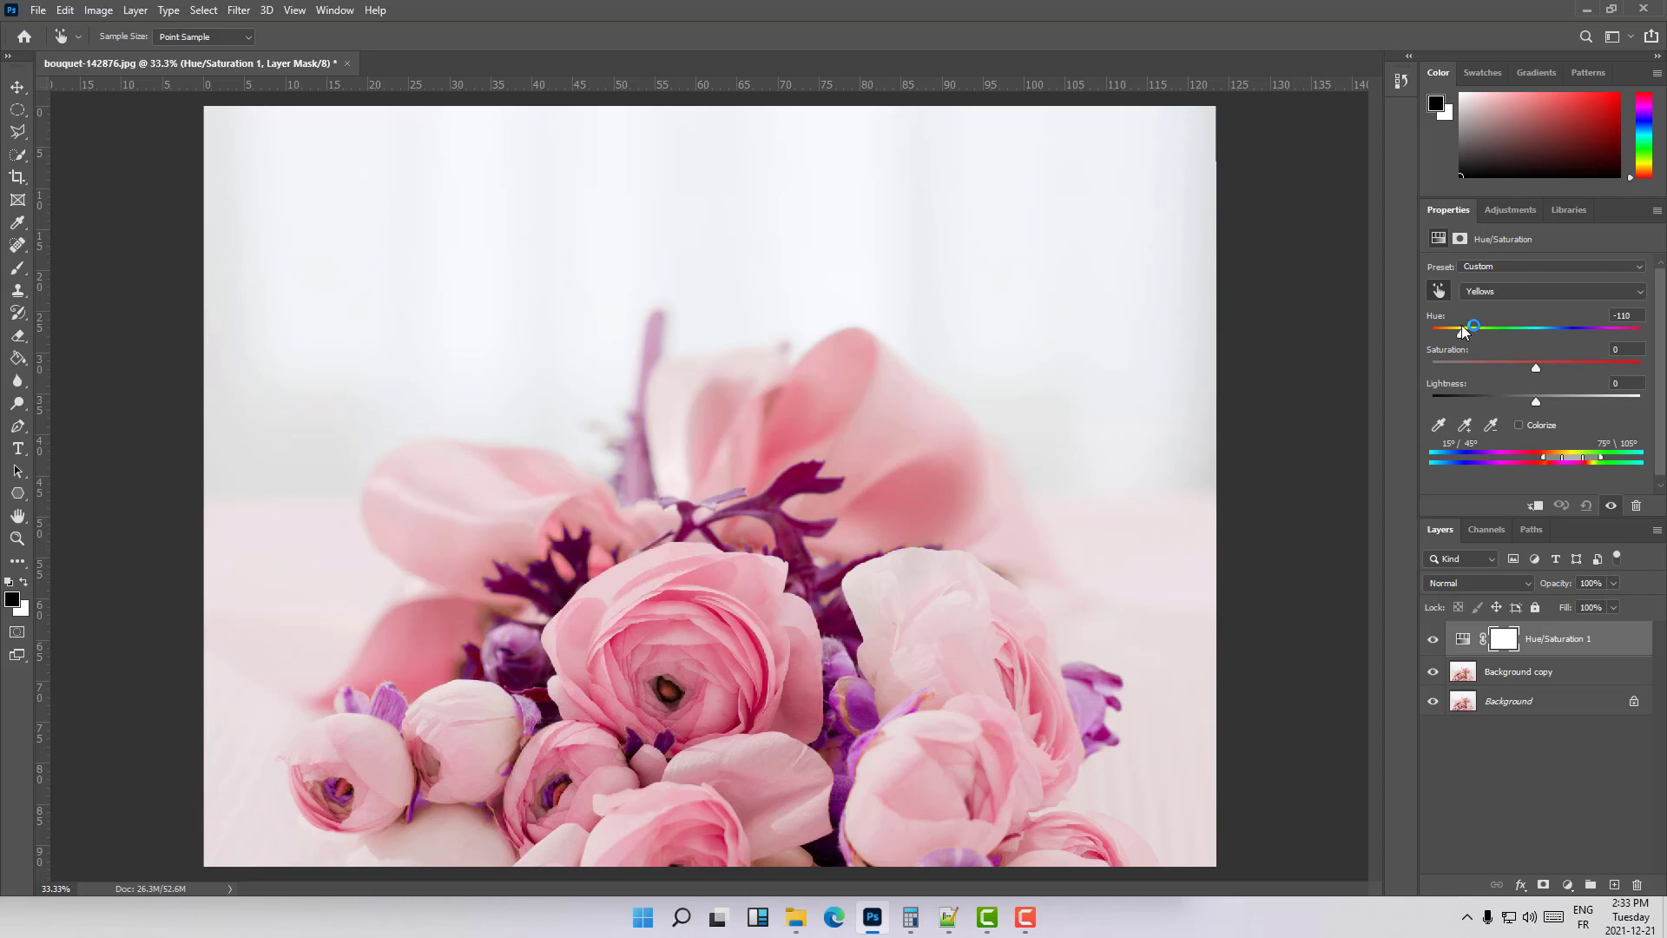
drag(1464, 330, 1523, 321)
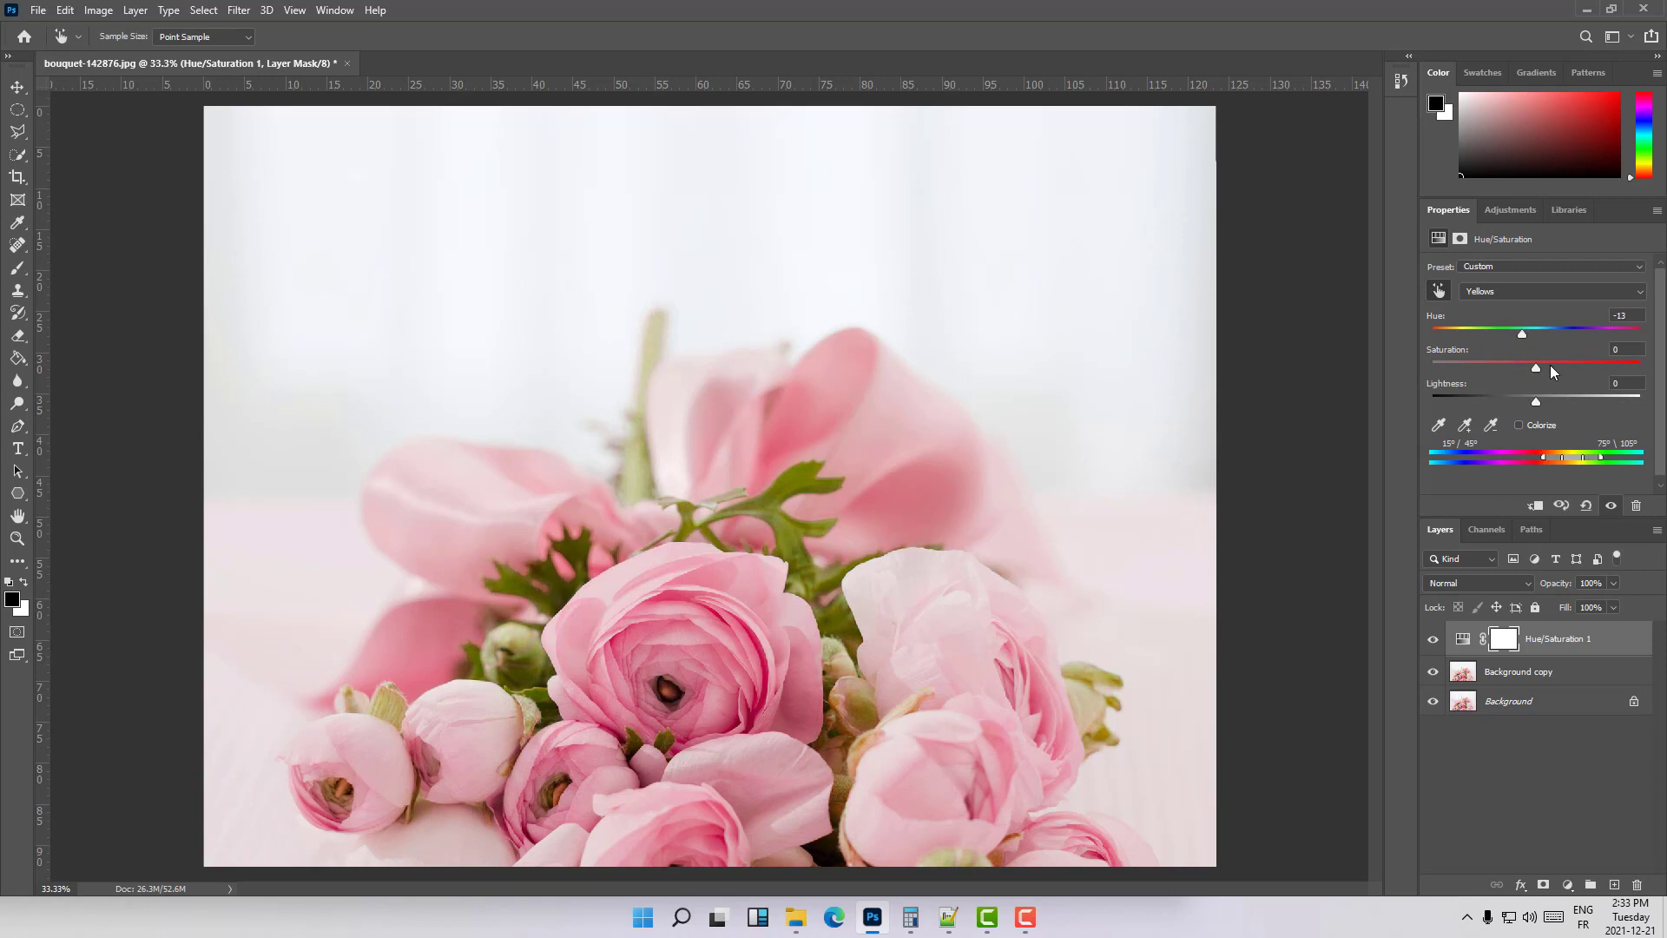
click(1567, 331)
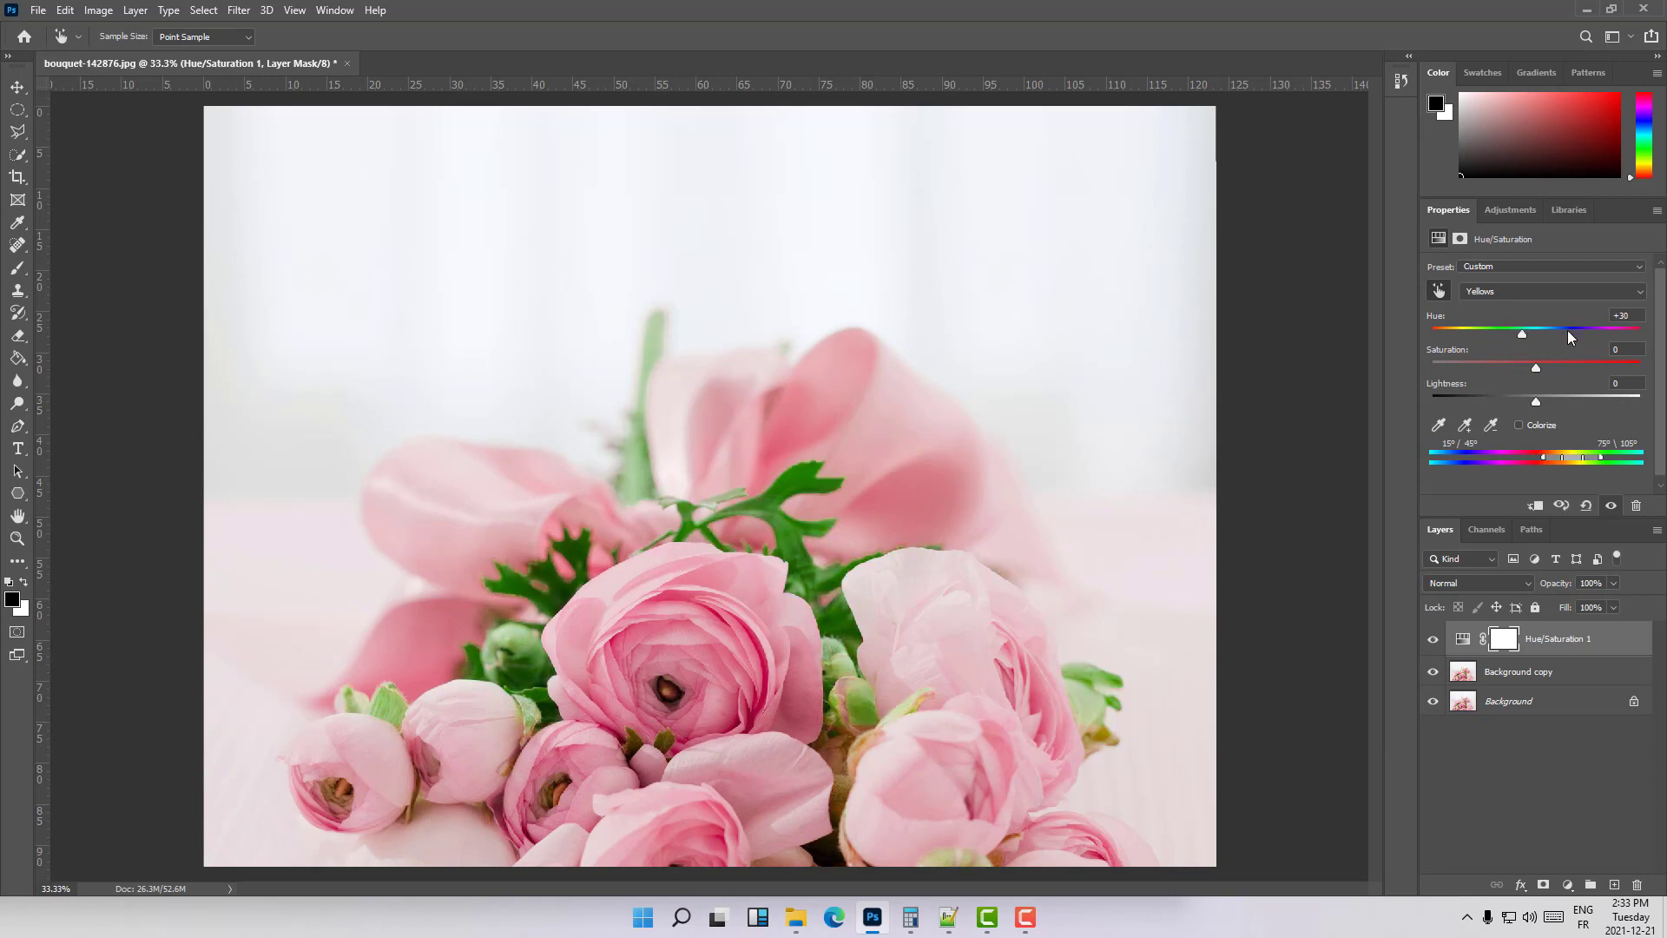
click(1597, 331)
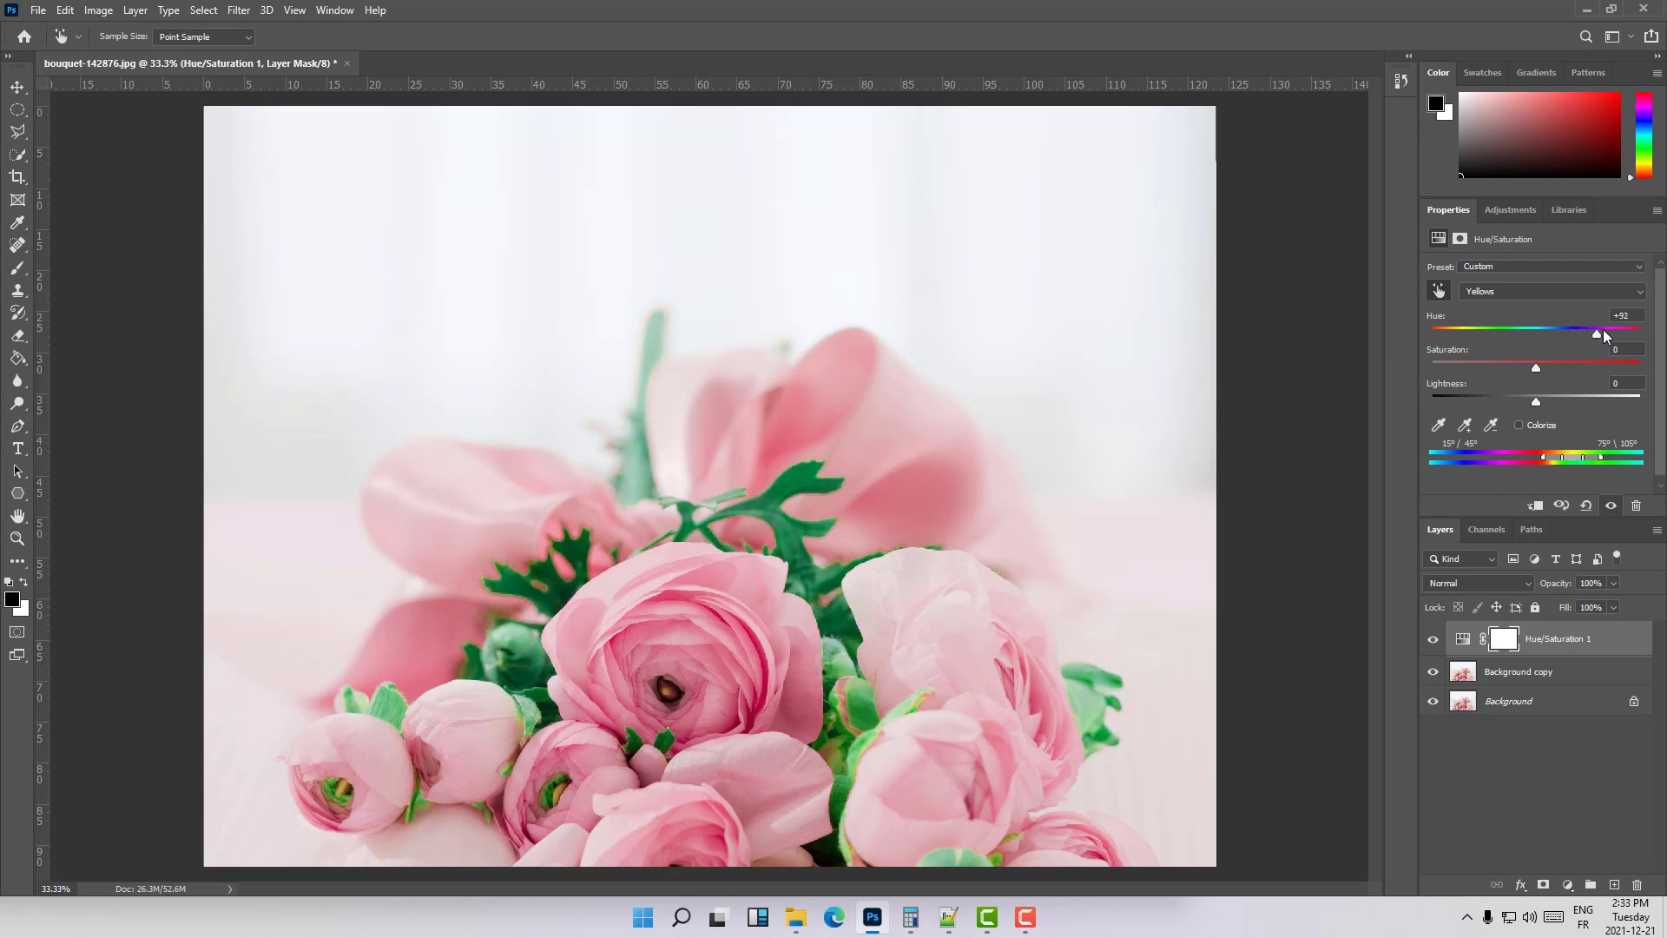
- Try a Yellows saturation of +40, and reset the range's saturation and hue to 0
drag(1537, 367, 1581, 365)
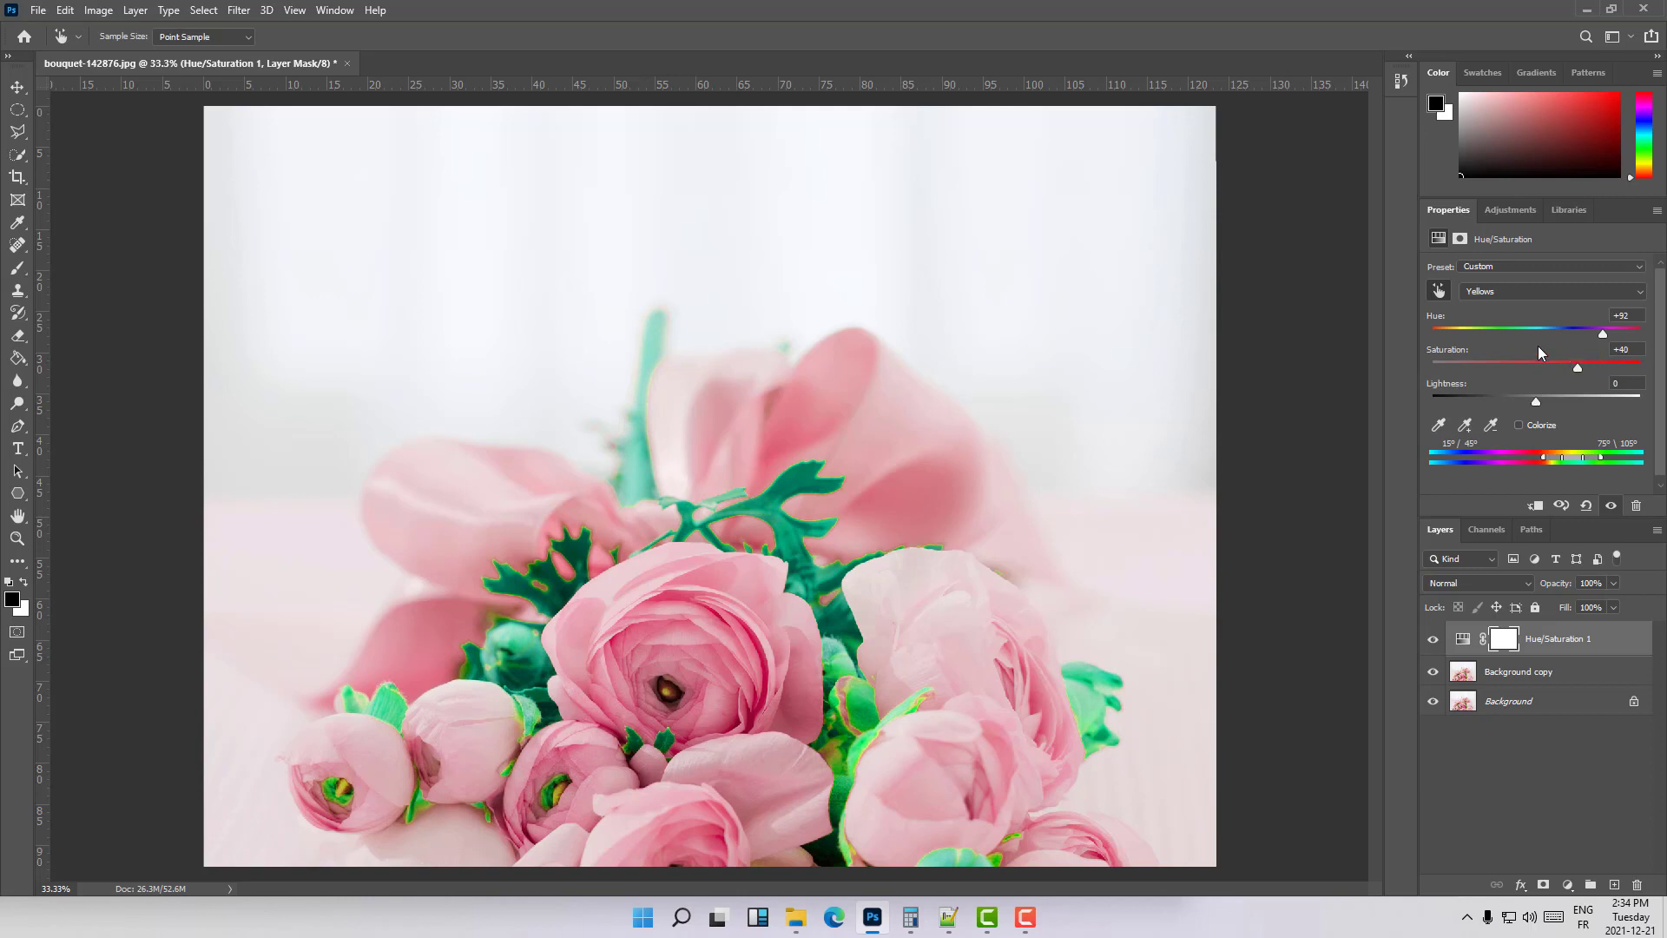
double_click(1446, 351)
double_click(1434, 317)
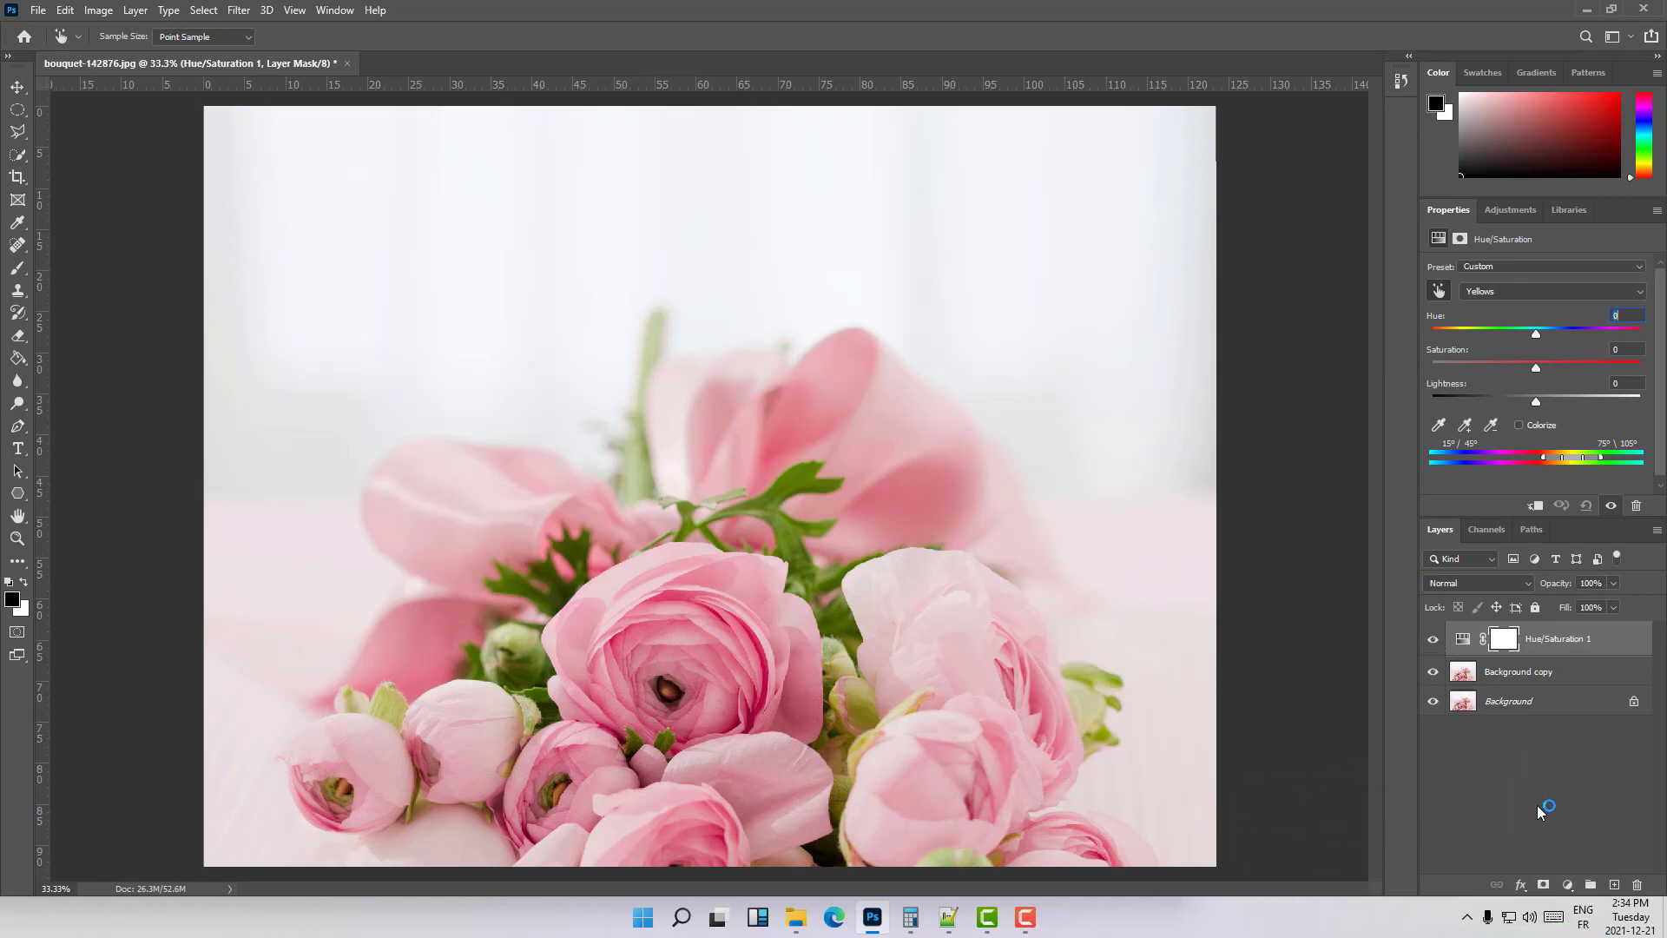
- Delete the Hue/Saturation adjustment layer together with its mask
click(809, 339)
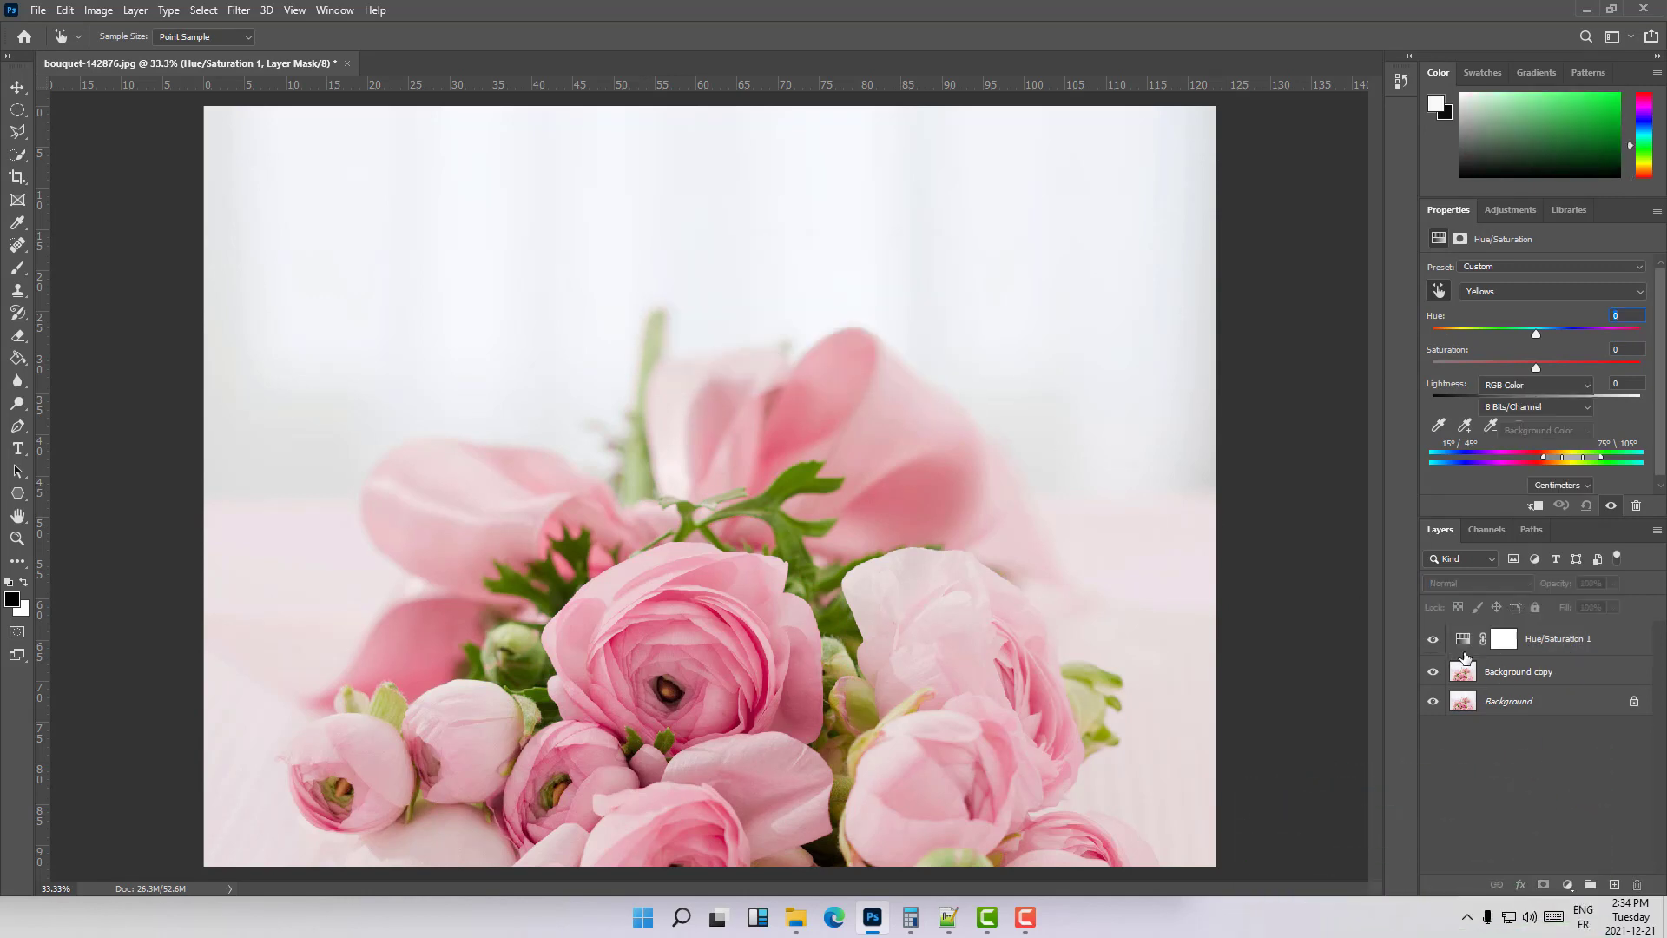
click(1556, 639)
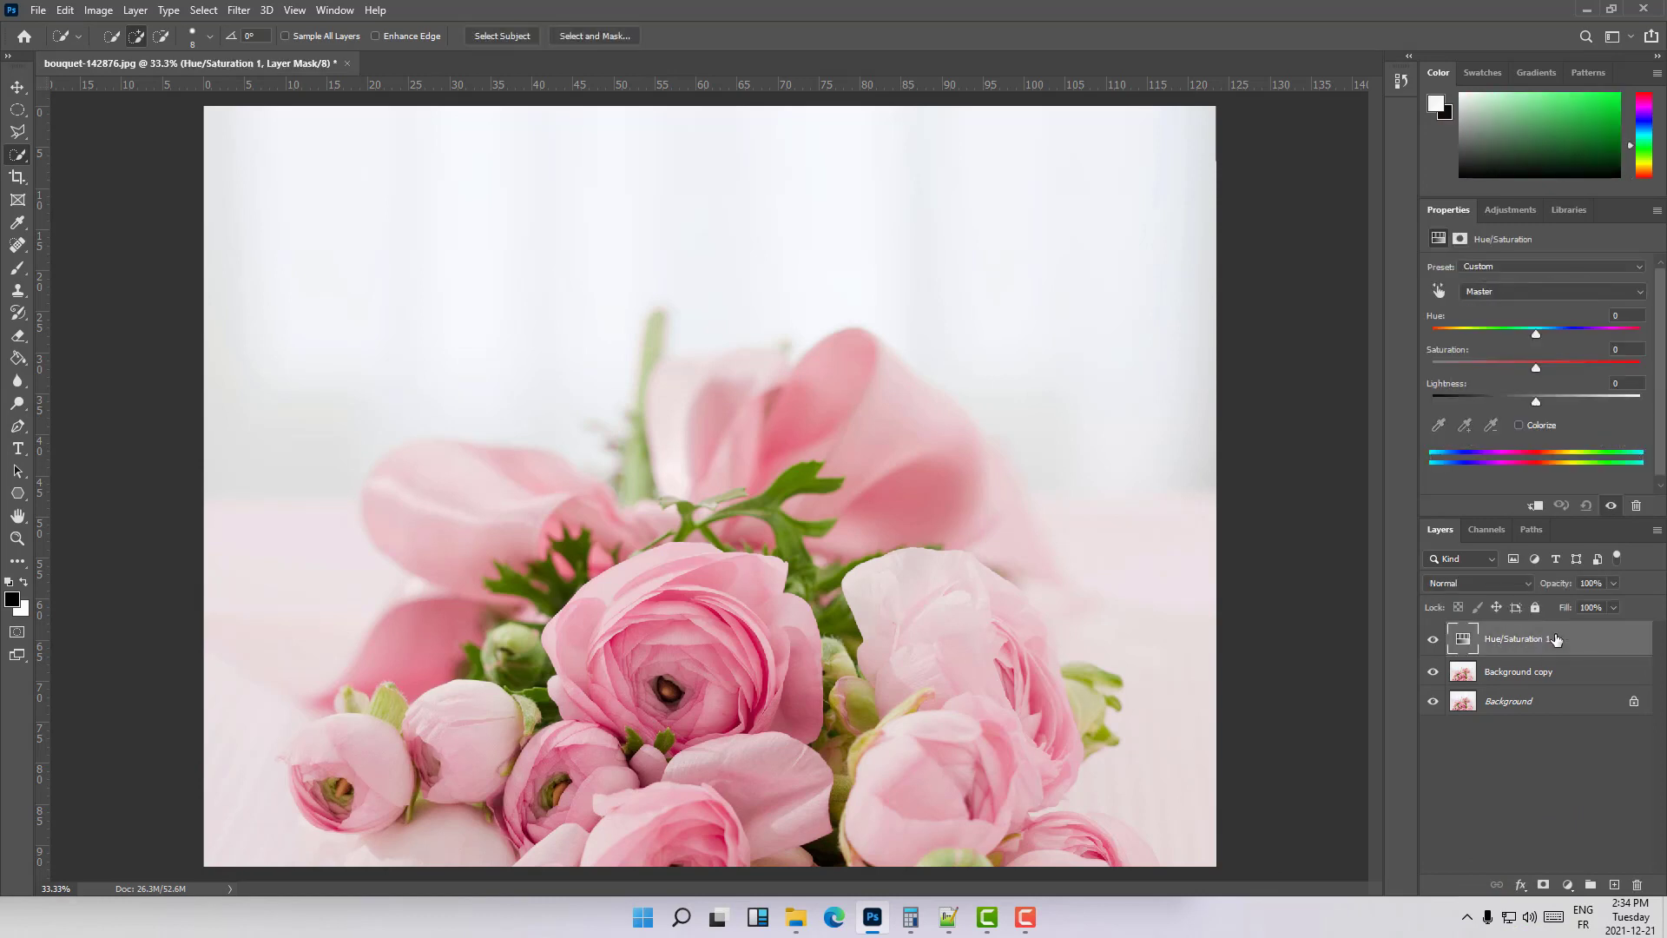
key(Delete)
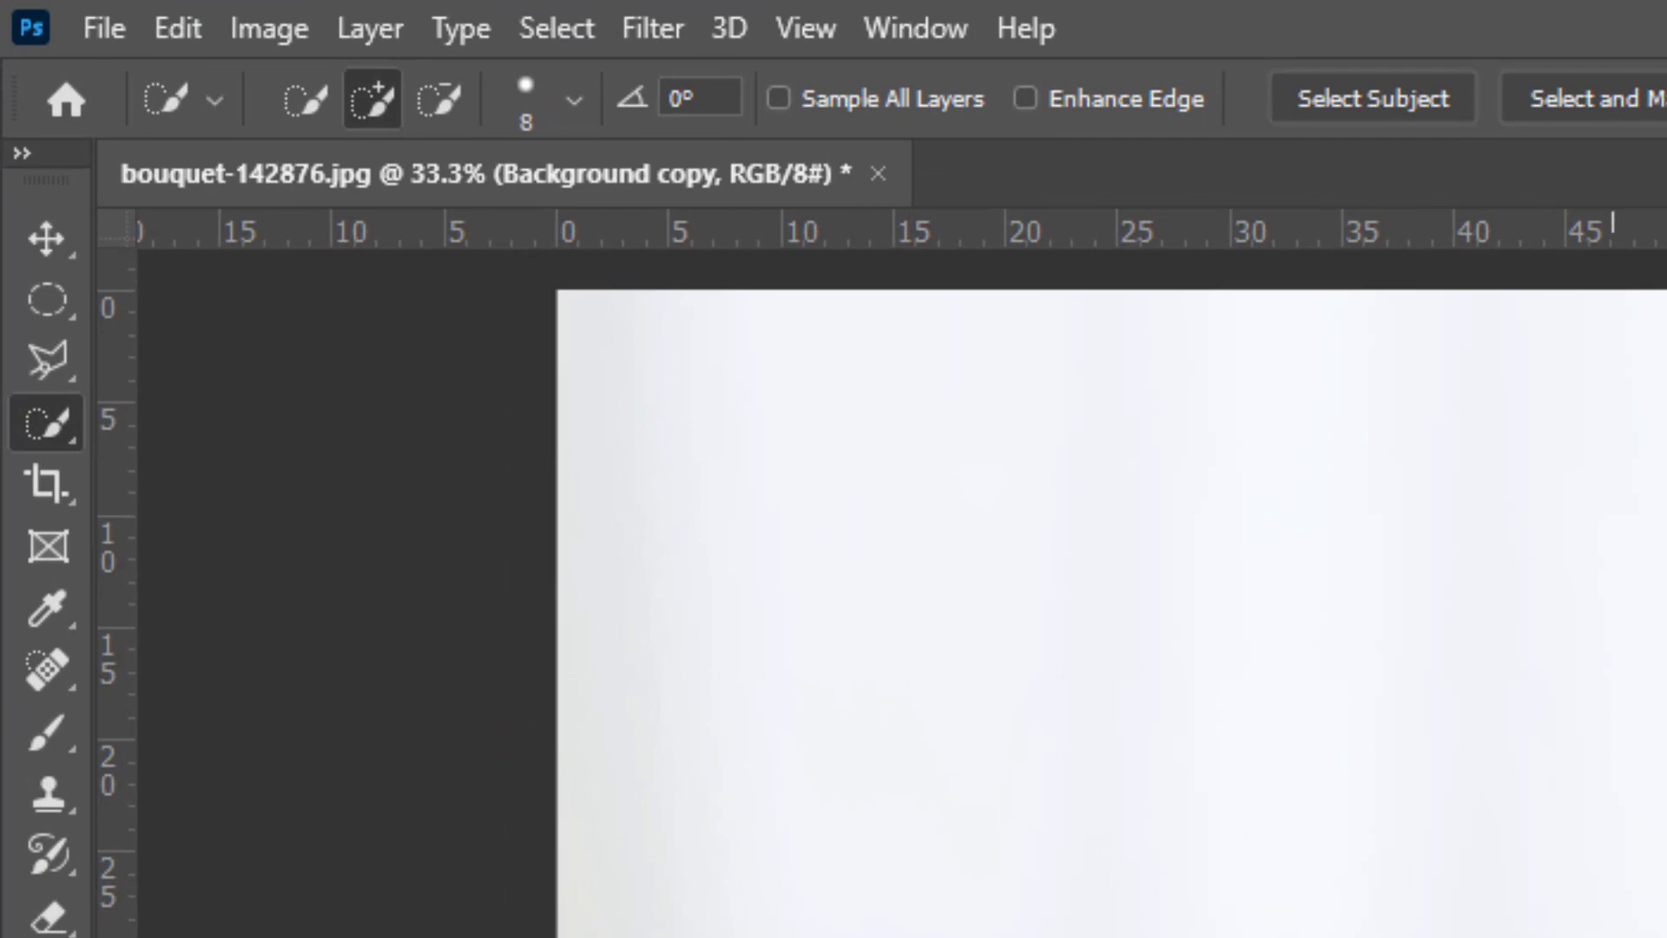
- Select the large central rose on the duplicated layer with the Quick Selection tool
right_click(48, 422)
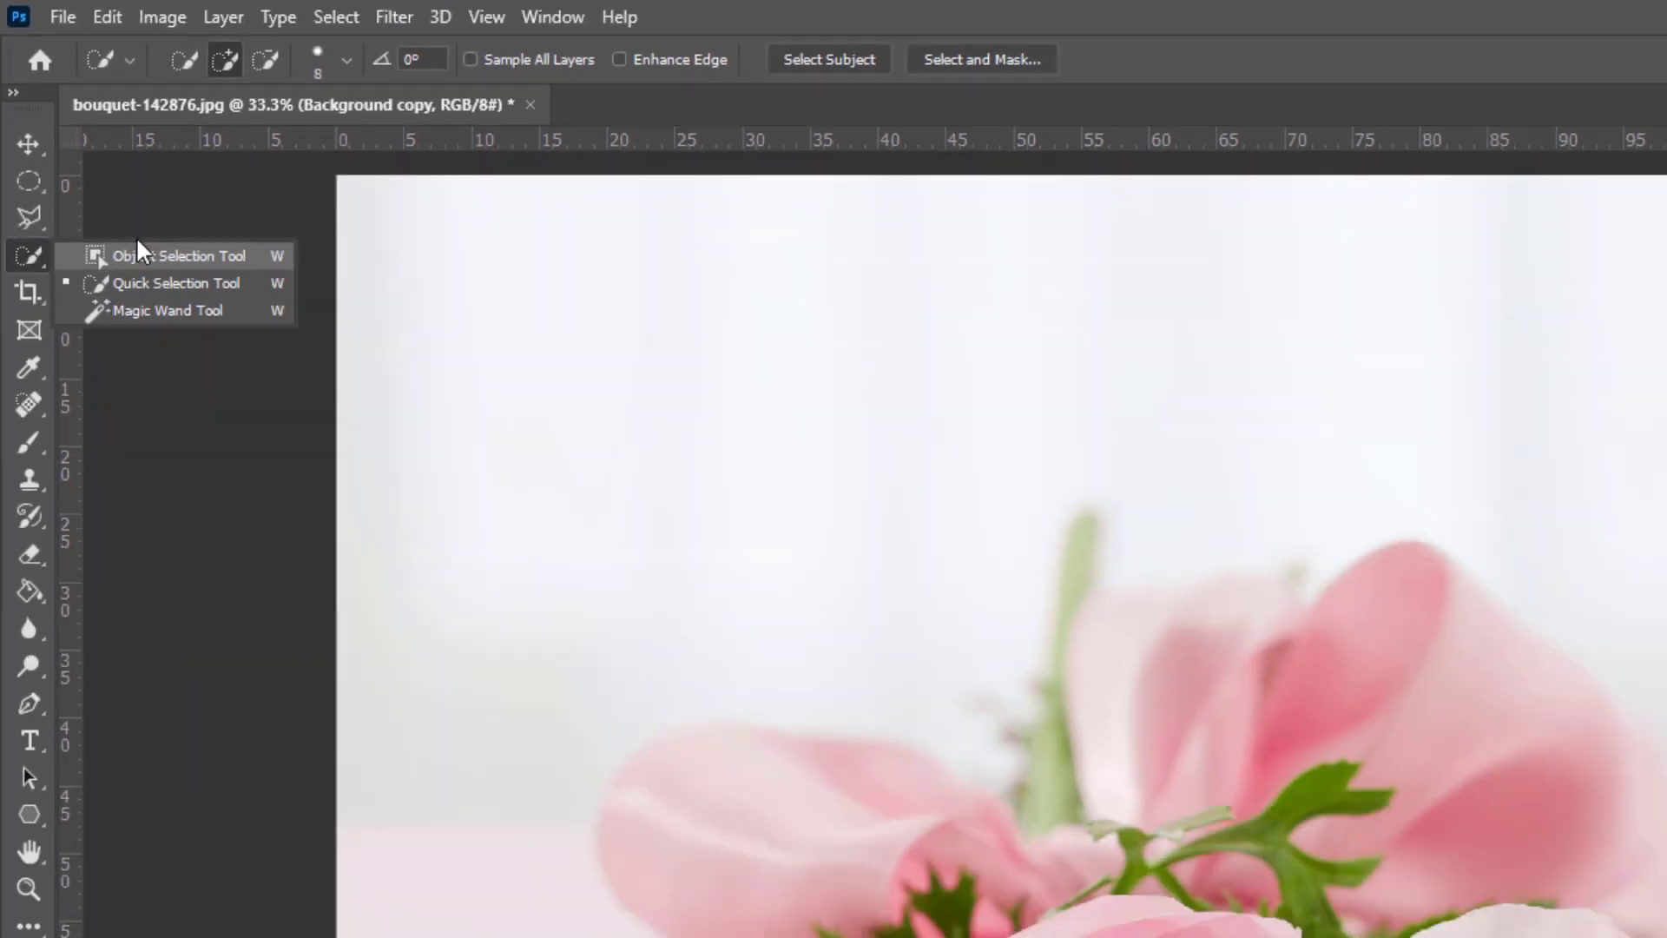
click(152, 280)
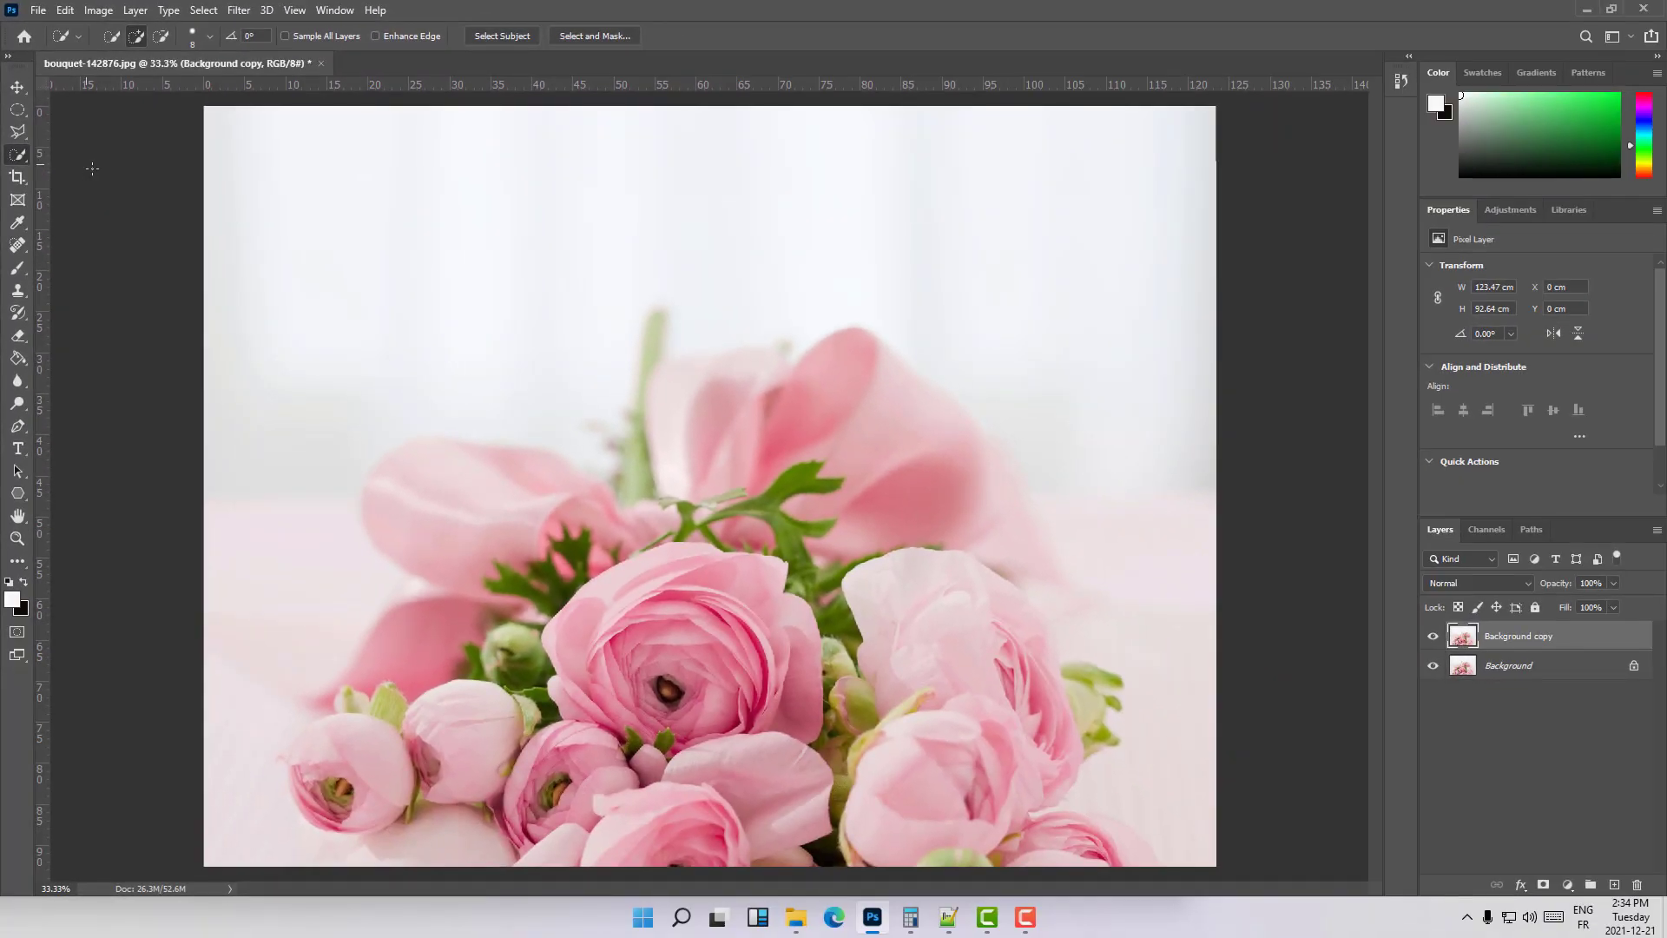
click(652, 580)
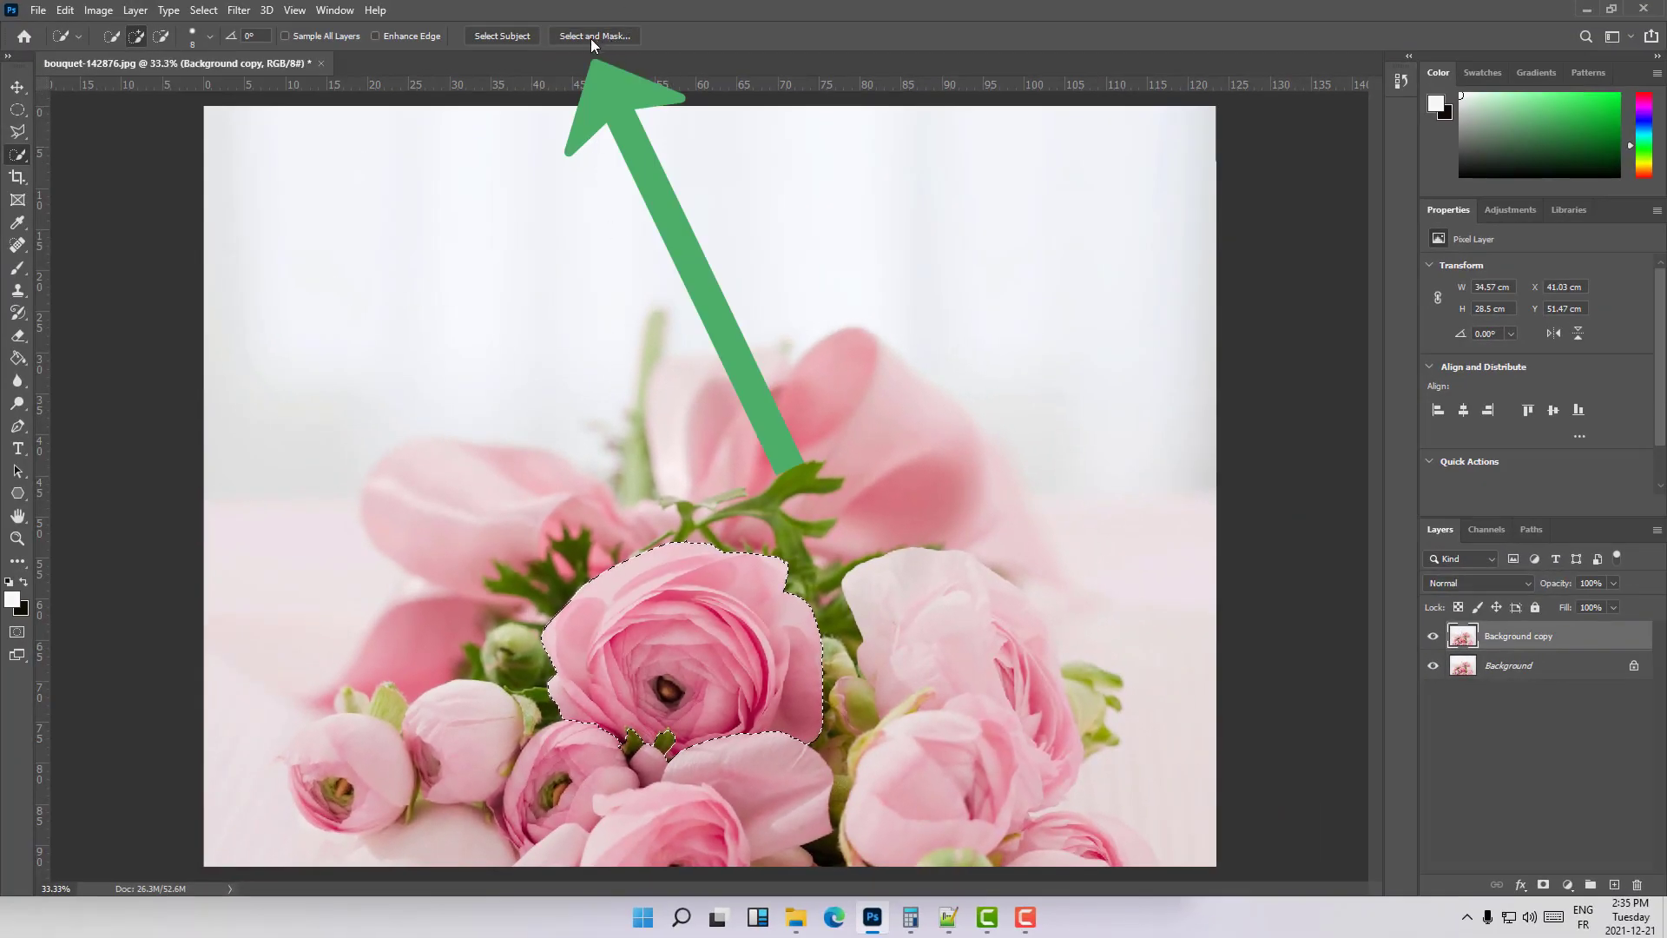
- Refine the rose selection in Select and Mask with Smooth 10 and Shift Edge +3%
click(594, 36)
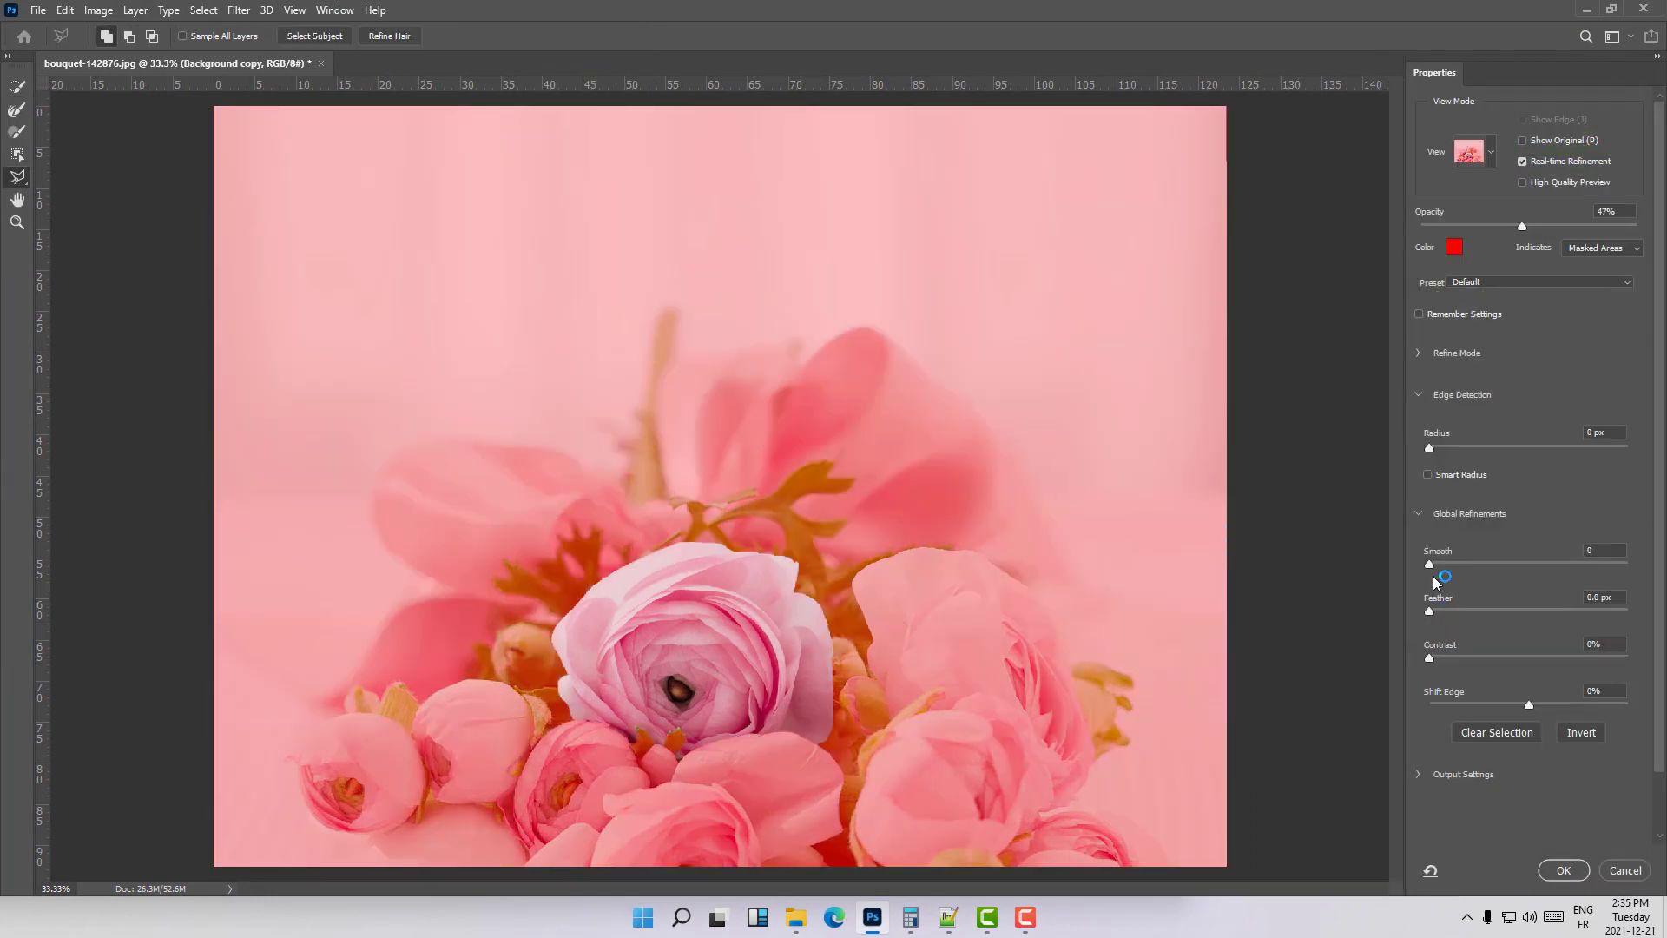
drag(1434, 561, 1449, 561)
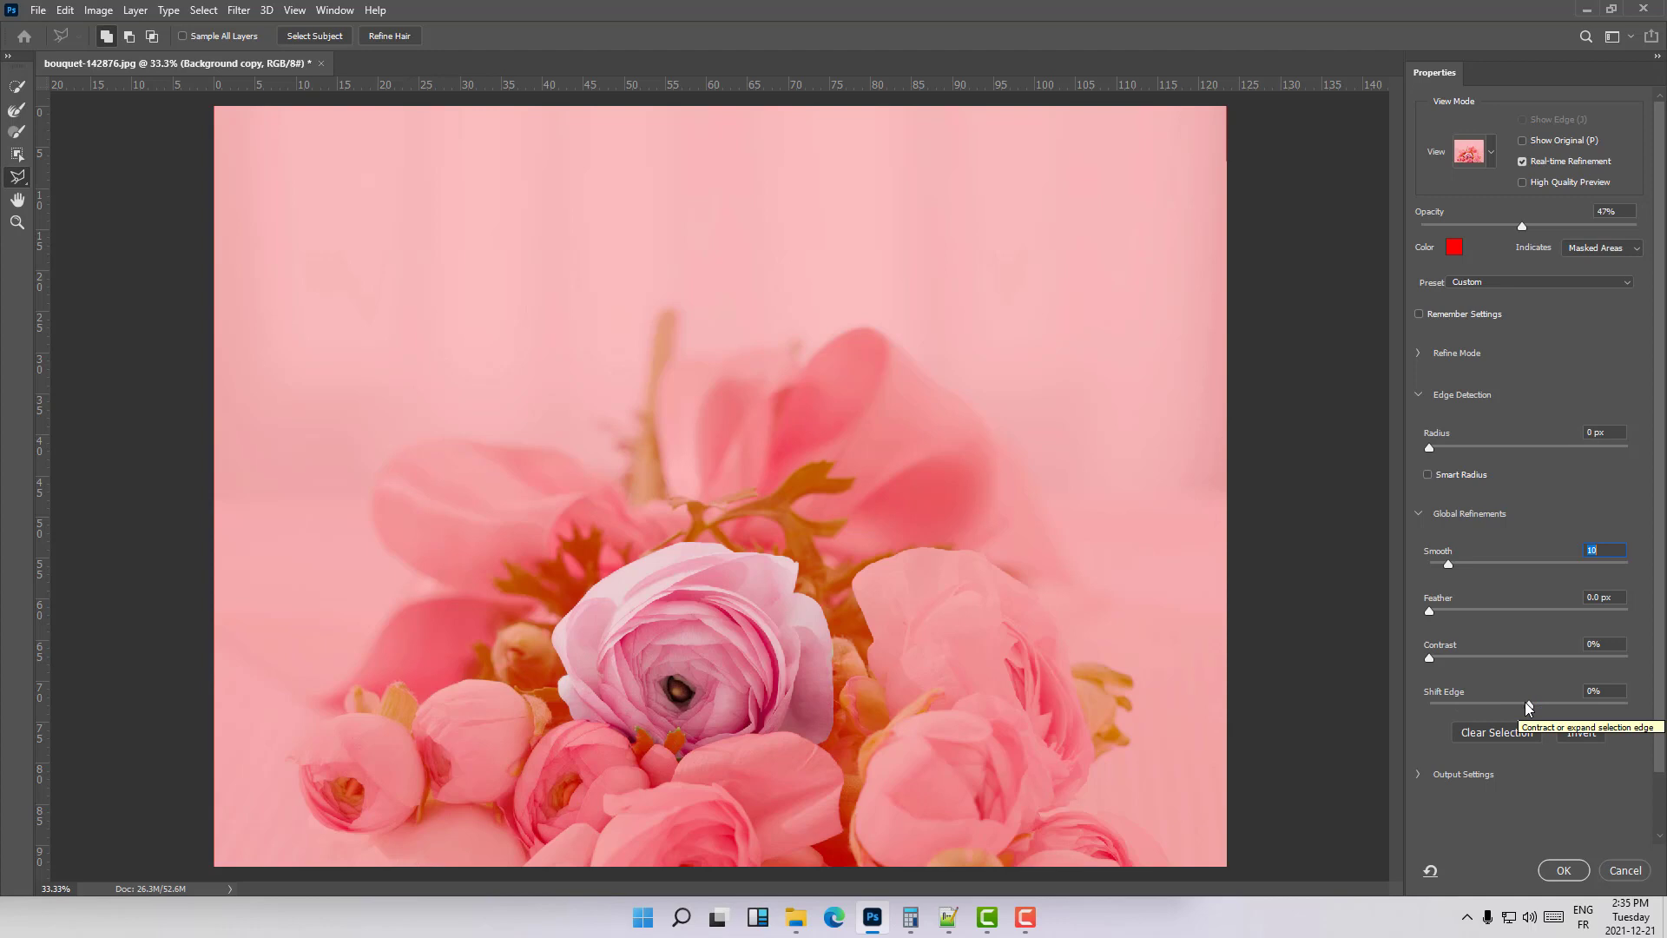
mouse_move(1527, 704)
mouse_down()
mouse_move(1549, 705)
mouse_move(1532, 707)
mouse_up()
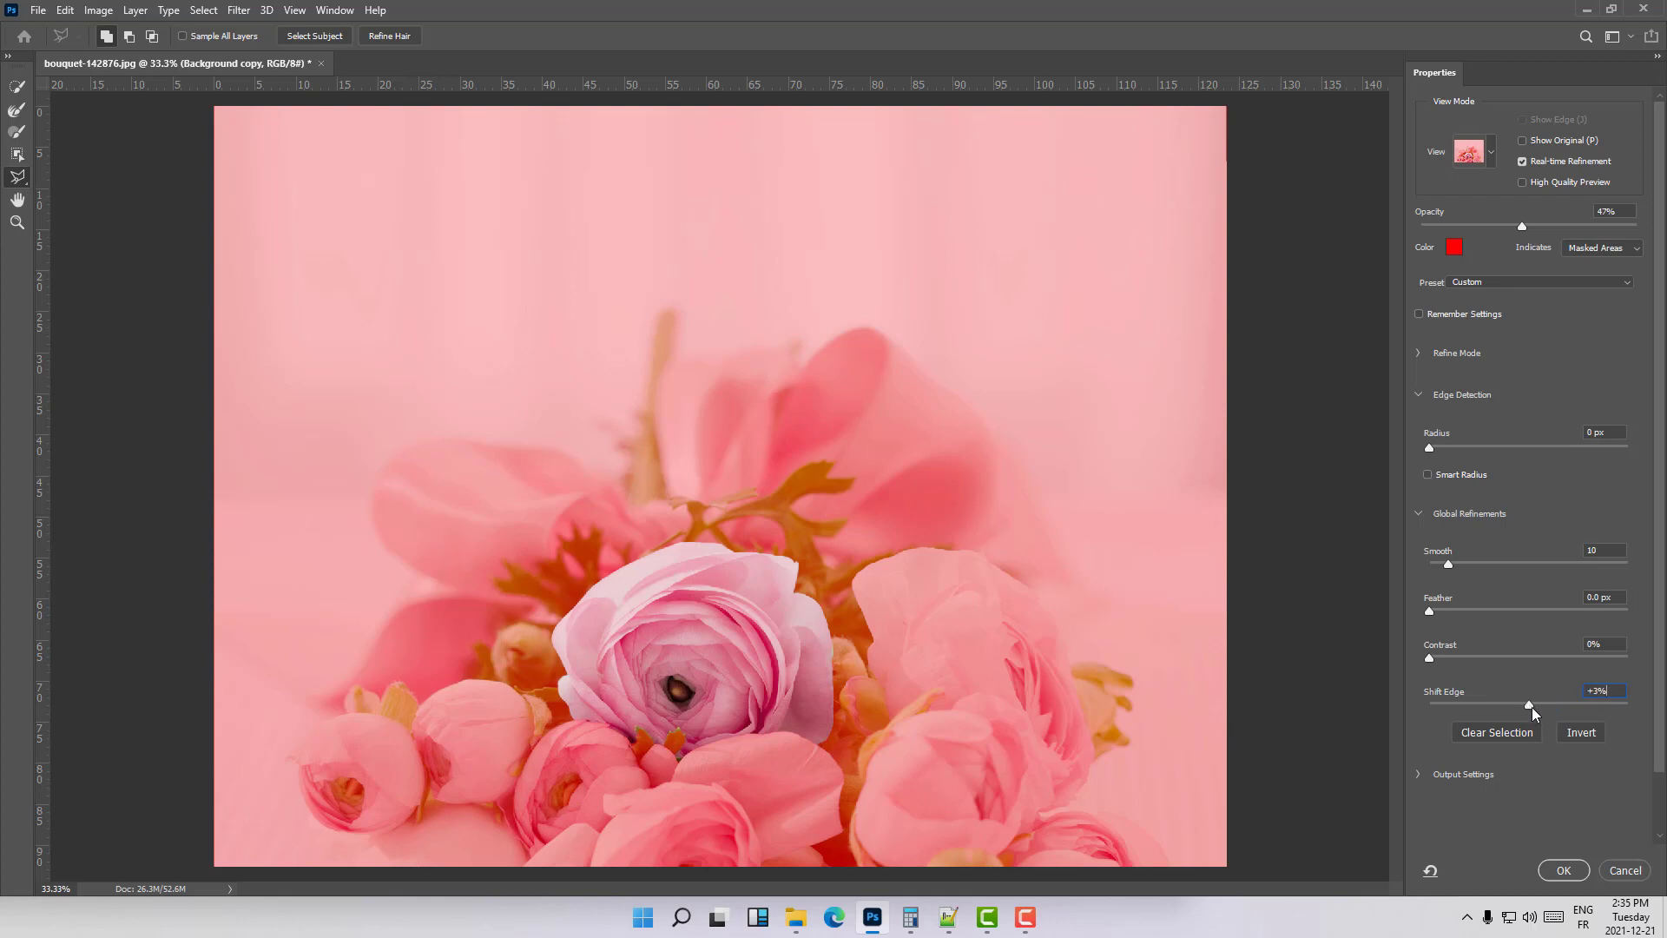
click(1563, 871)
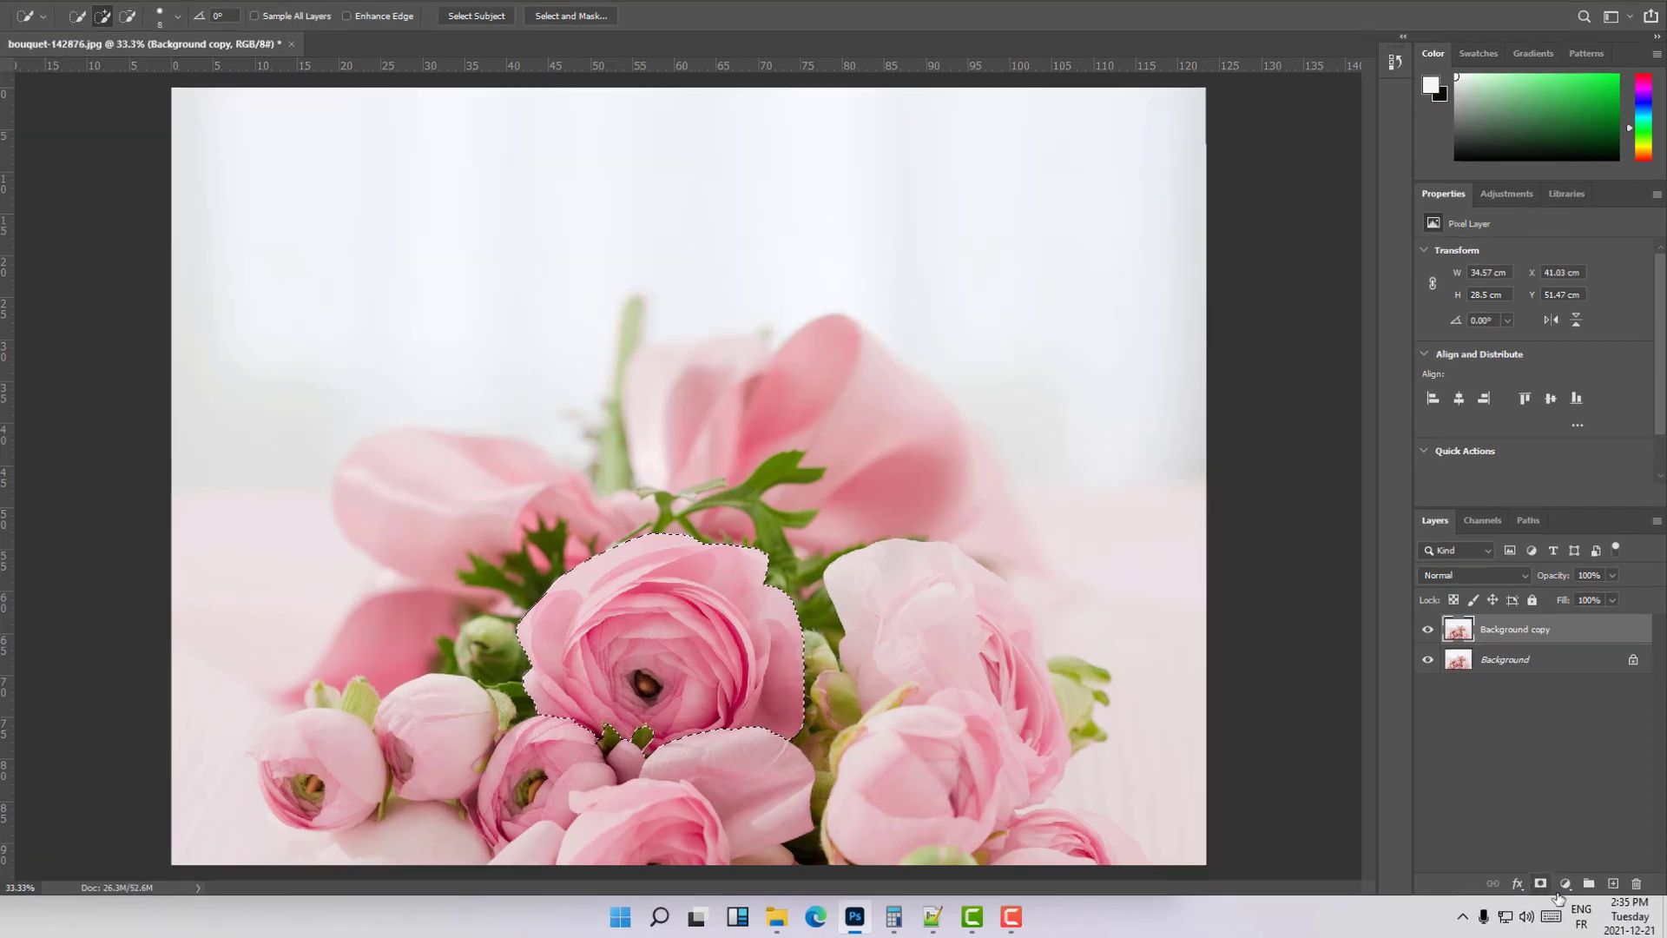
- Turn the central rose selection into a layer mask on the duplicated layer and check the cutout with the Background layer temporarily hidden
click(1543, 884)
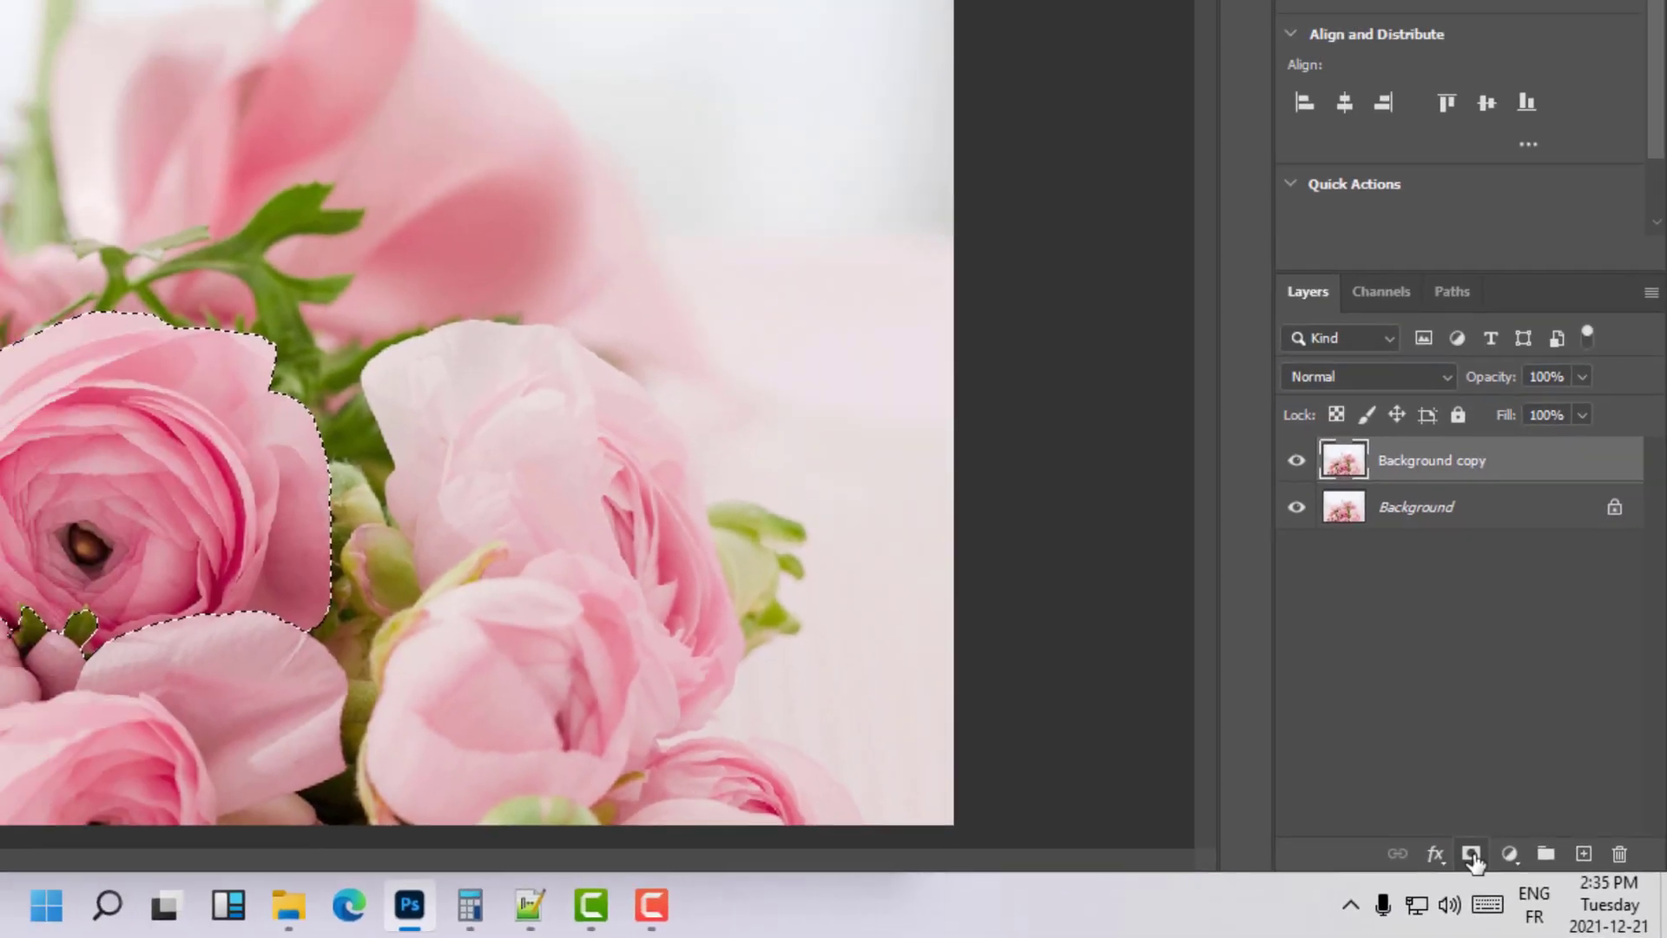
click(1476, 857)
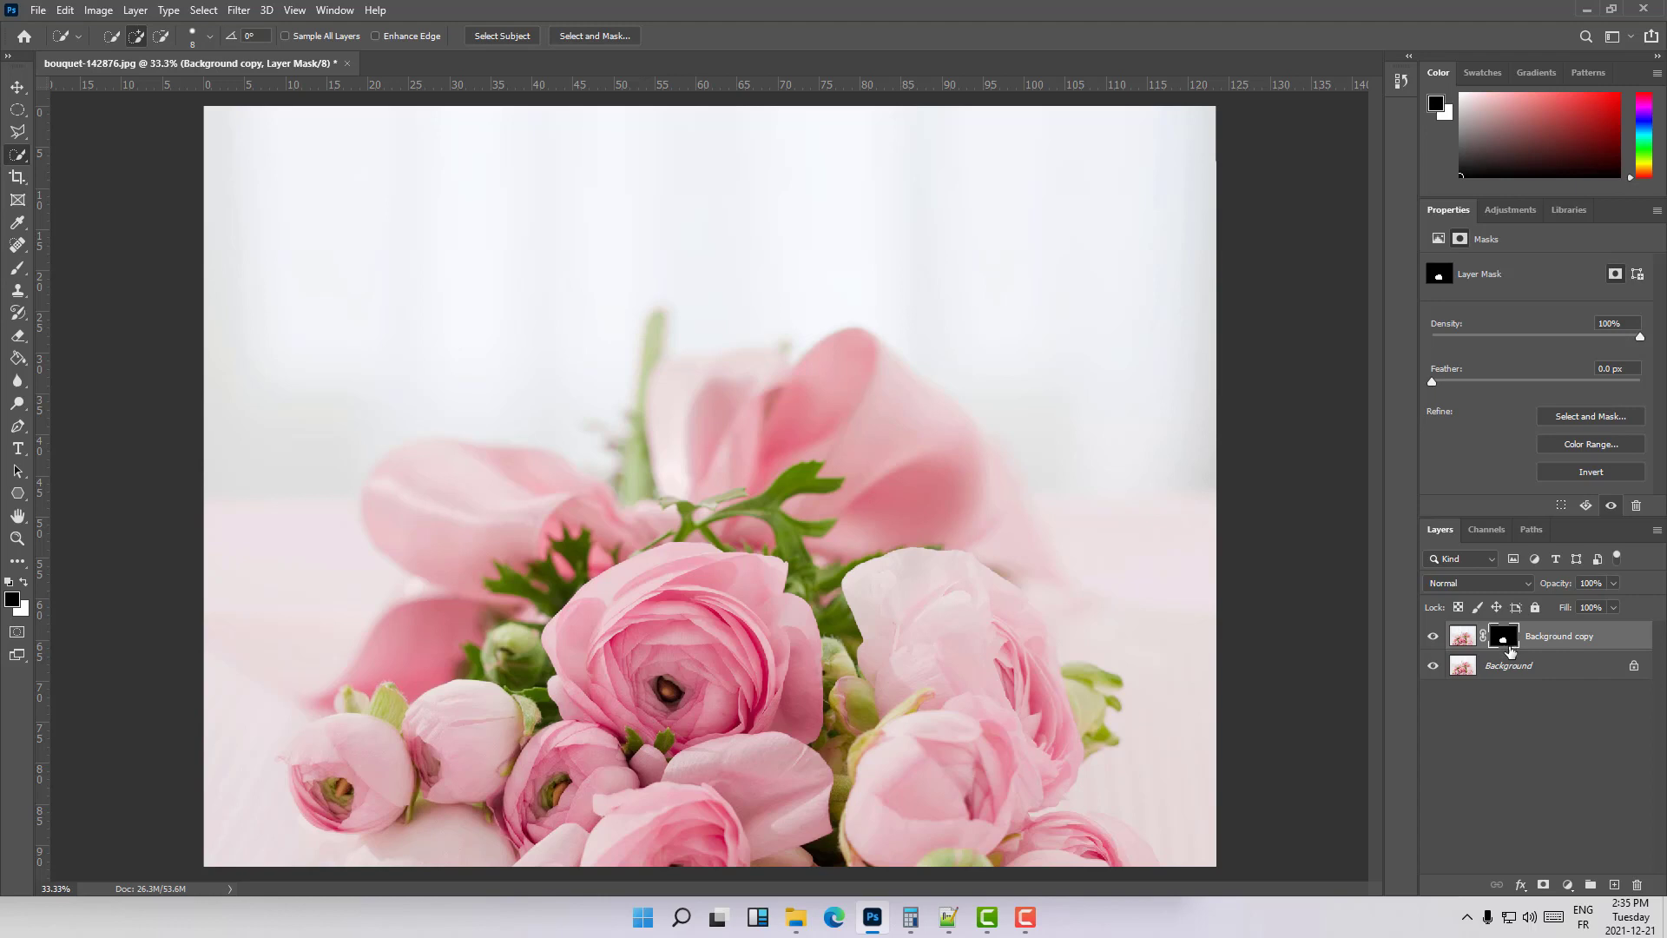
click(1433, 665)
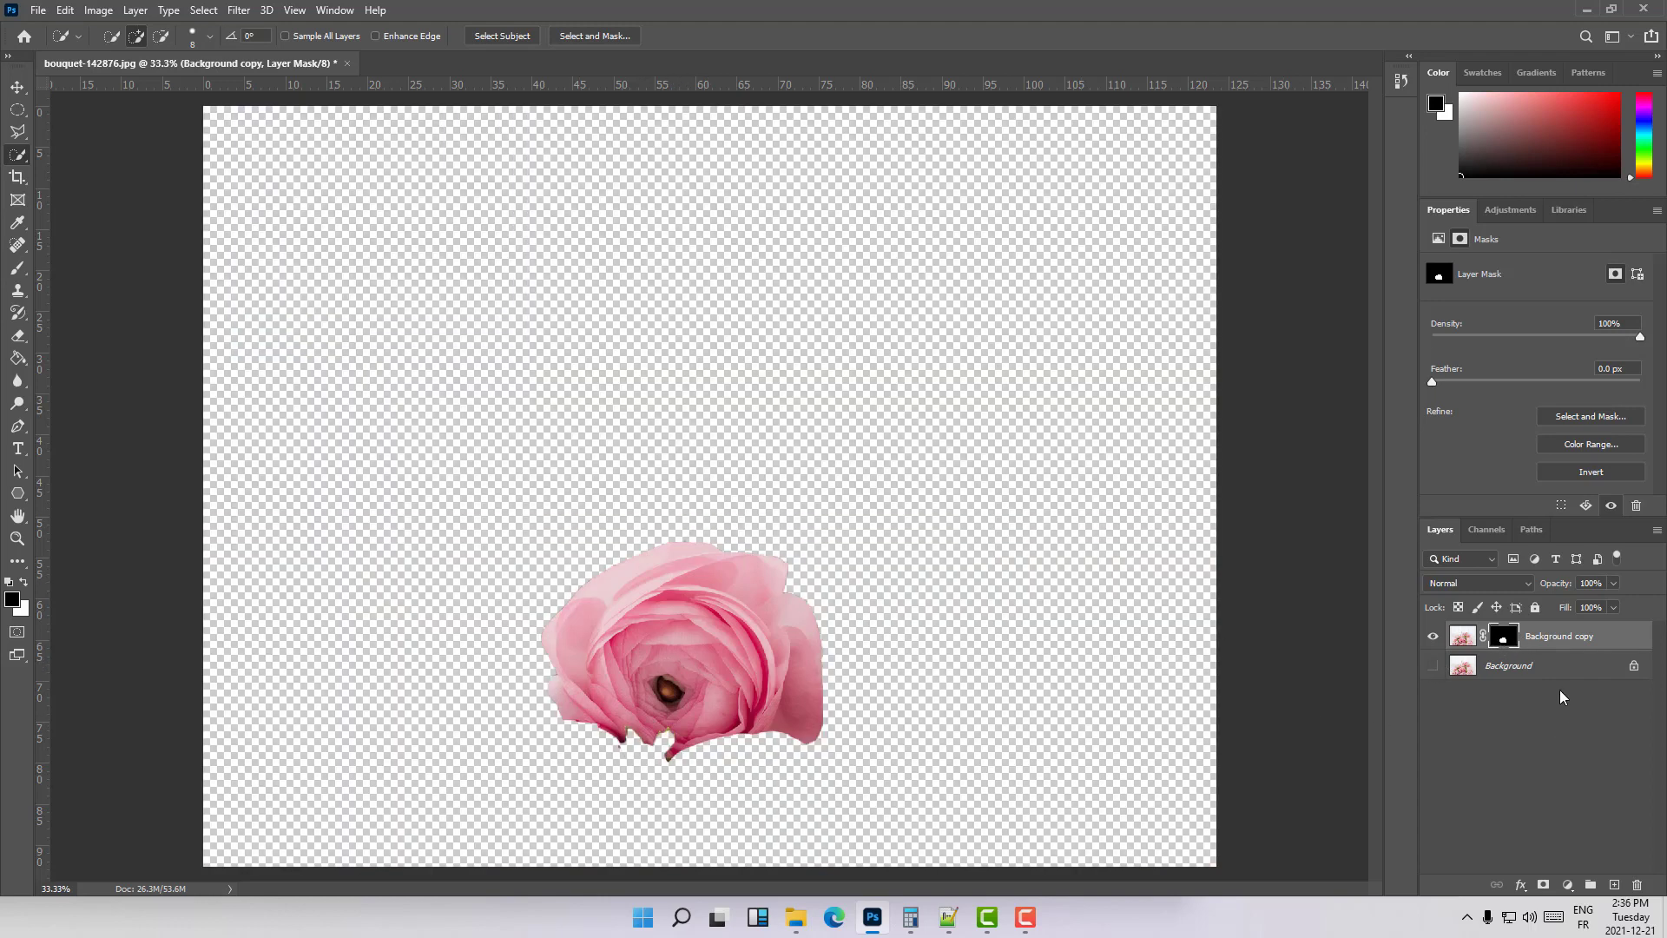
click(1433, 665)
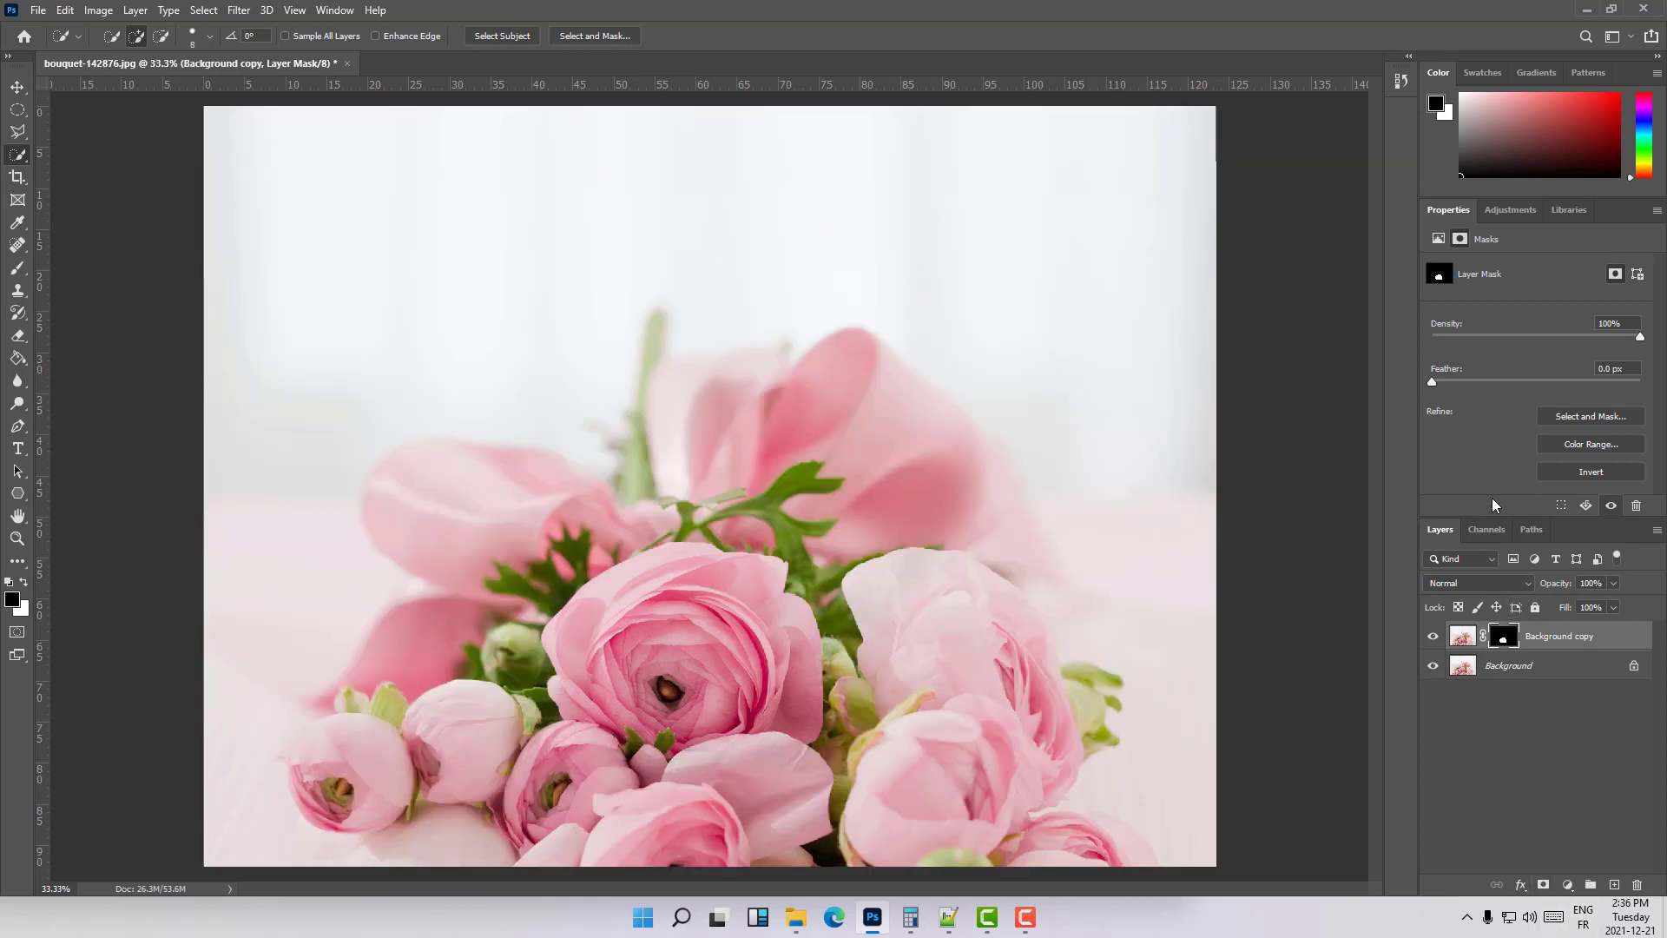
- Add a Hue/Saturation adjustment layer above the masked rose layer and shift its hue to +38
click(1607, 637)
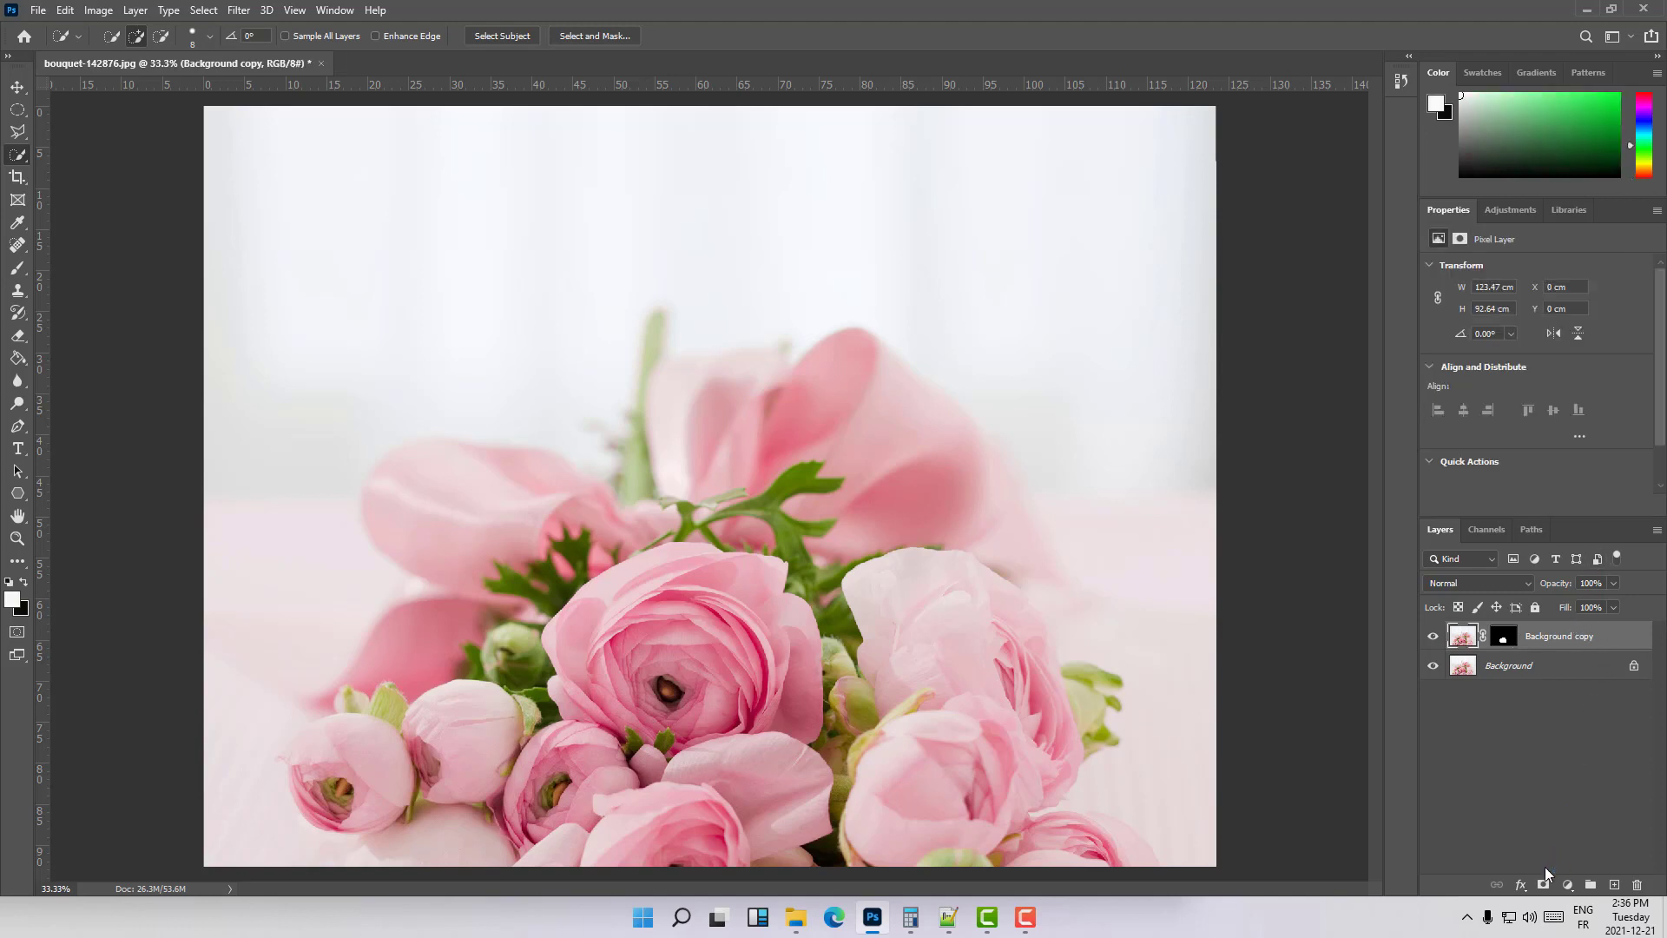
click(1568, 885)
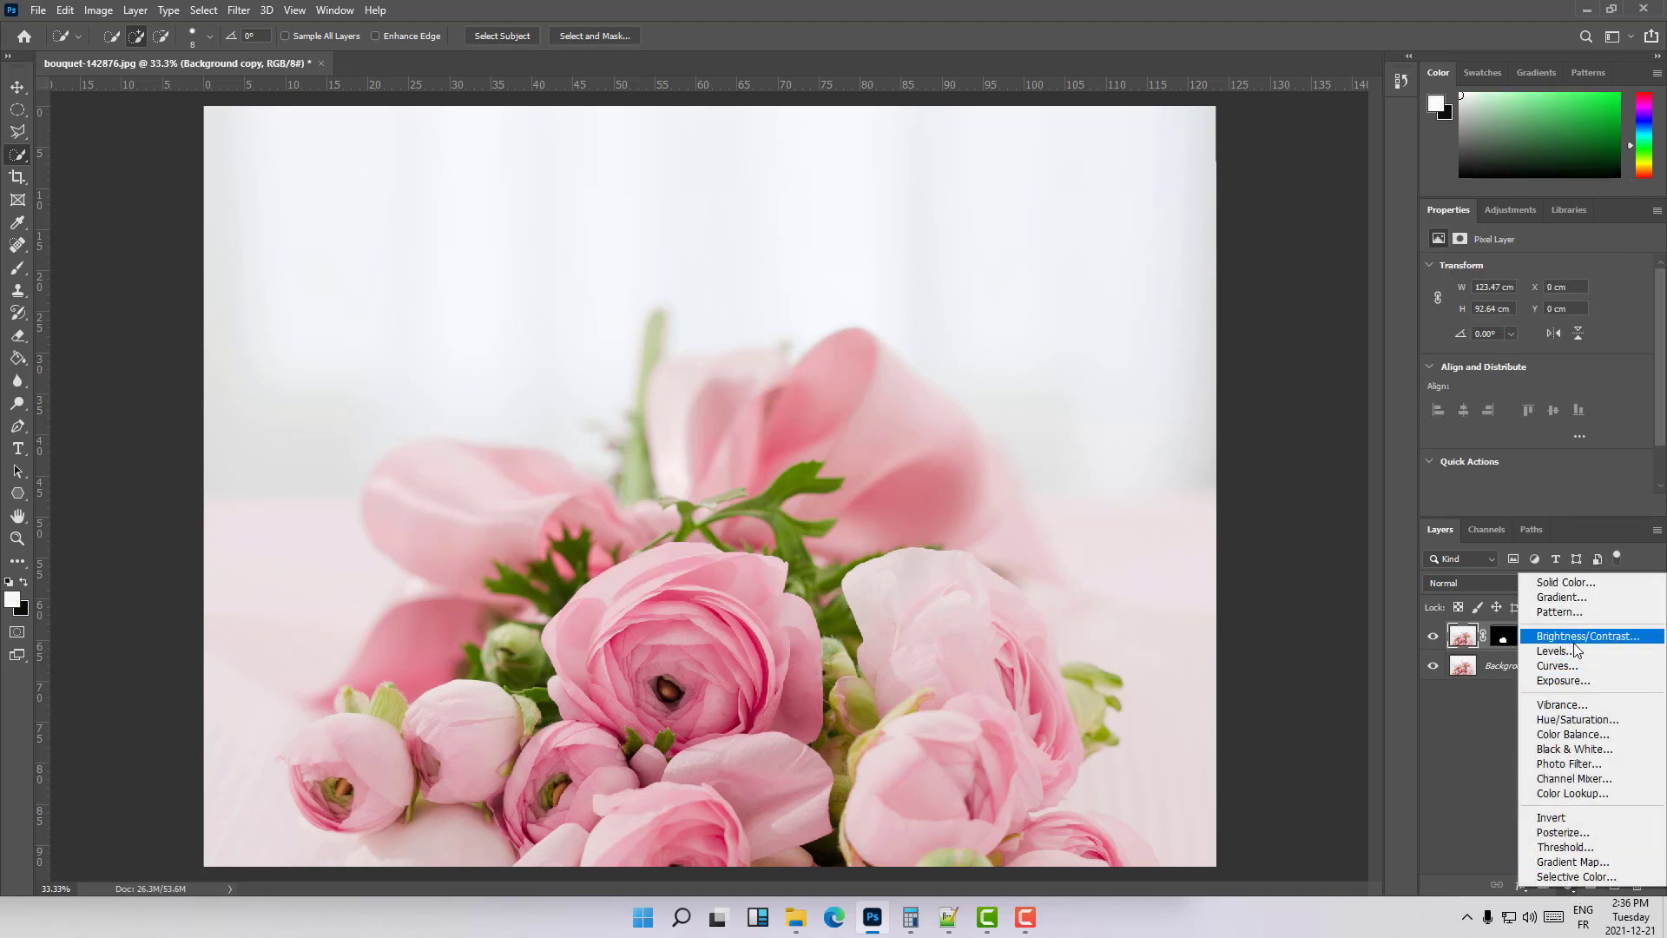
click(1580, 718)
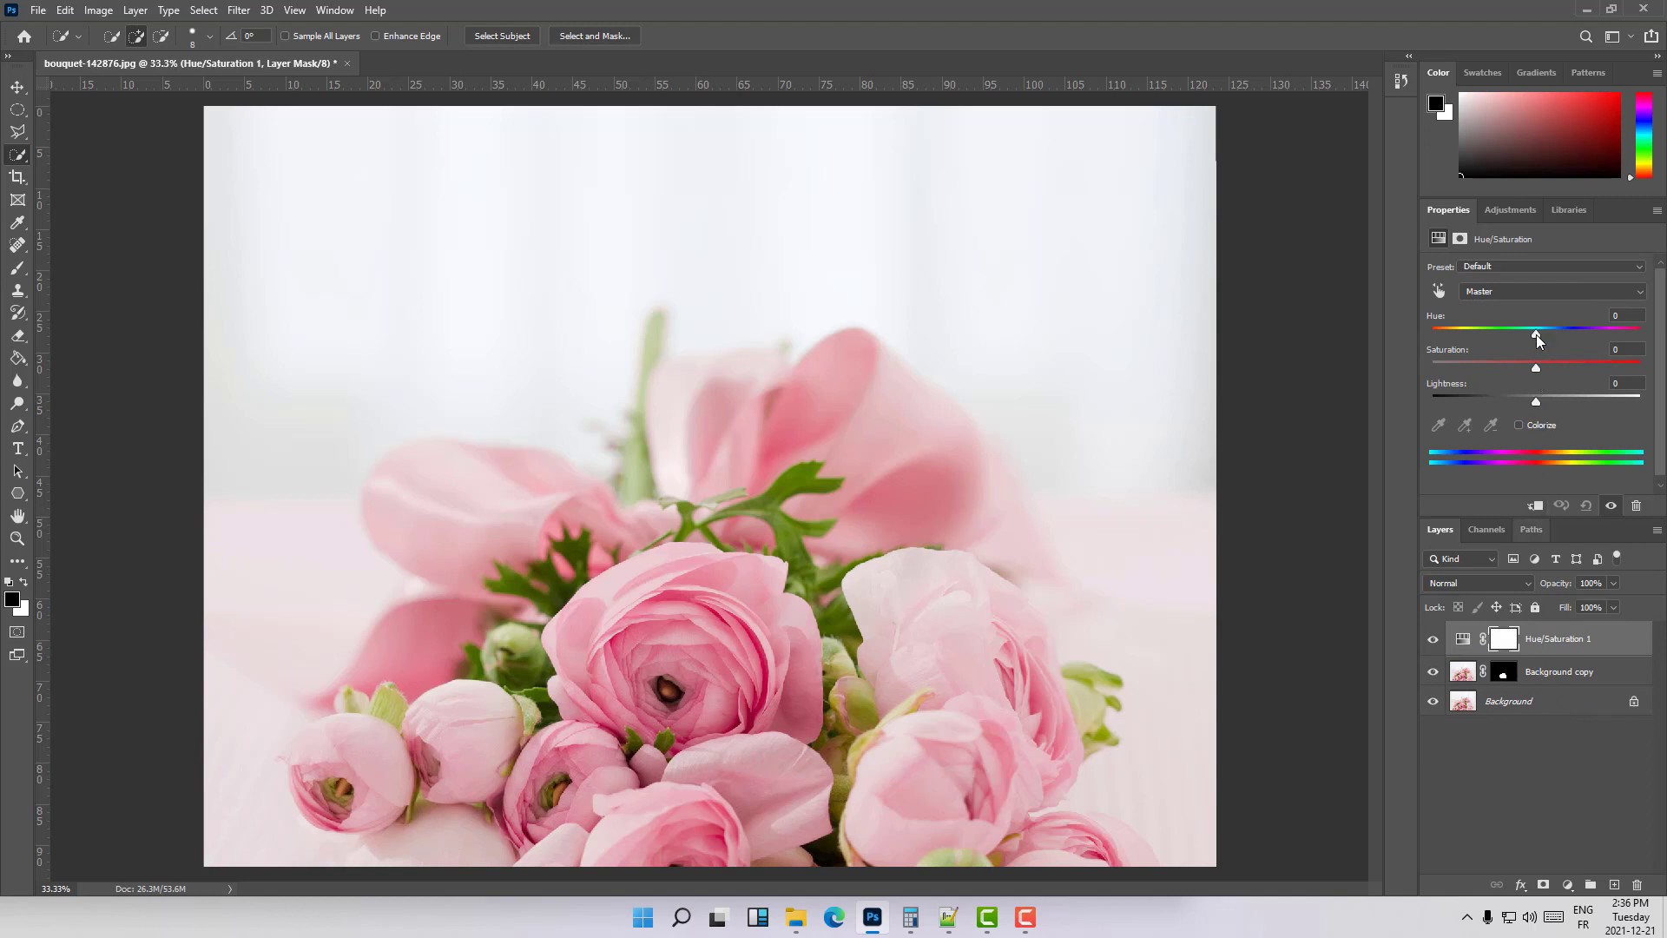
drag(1537, 335, 1576, 337)
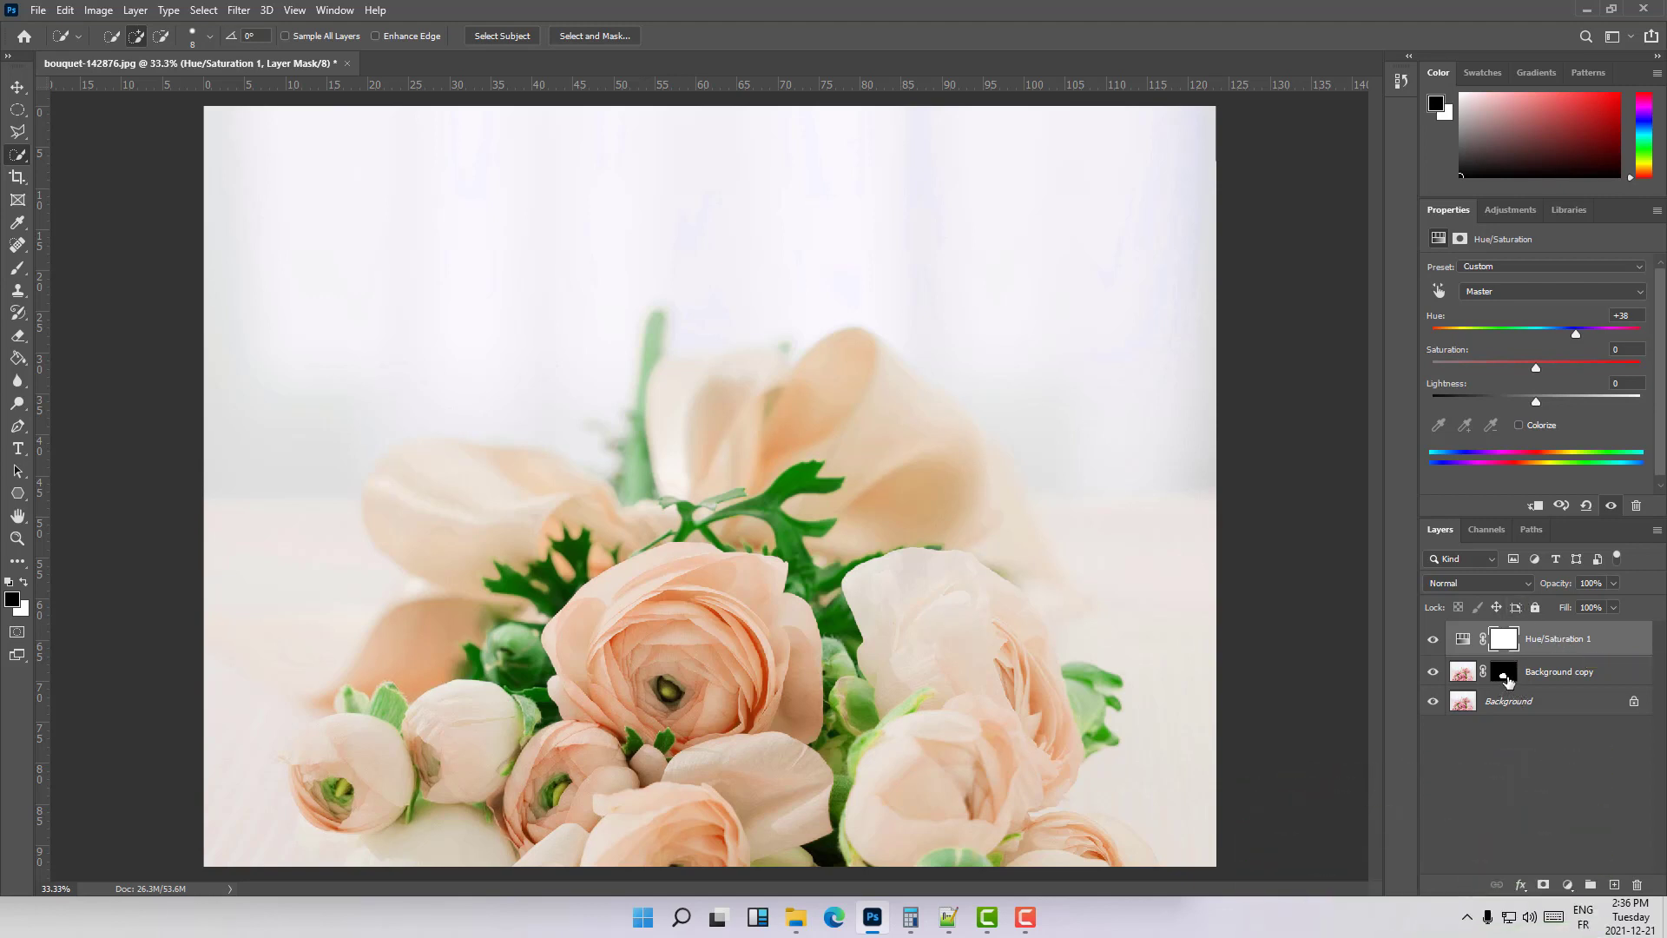
- Clip the Hue/Saturation adjustment to the masked rose layer and set its hue to -94
click(1628, 643)
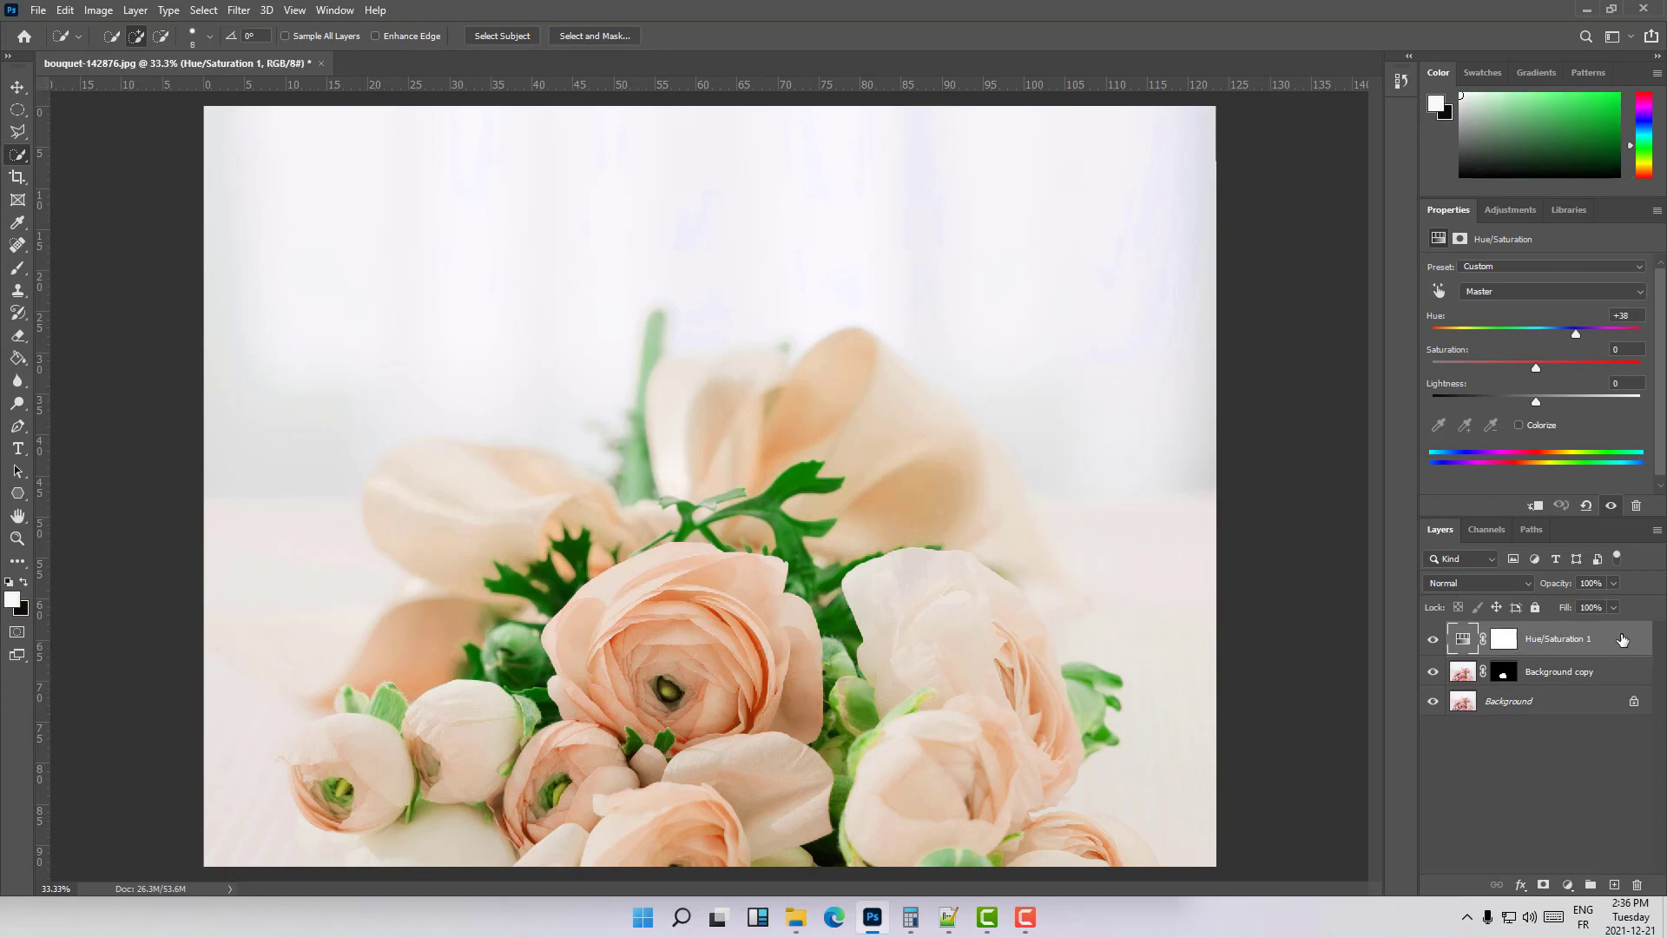
click(1537, 505)
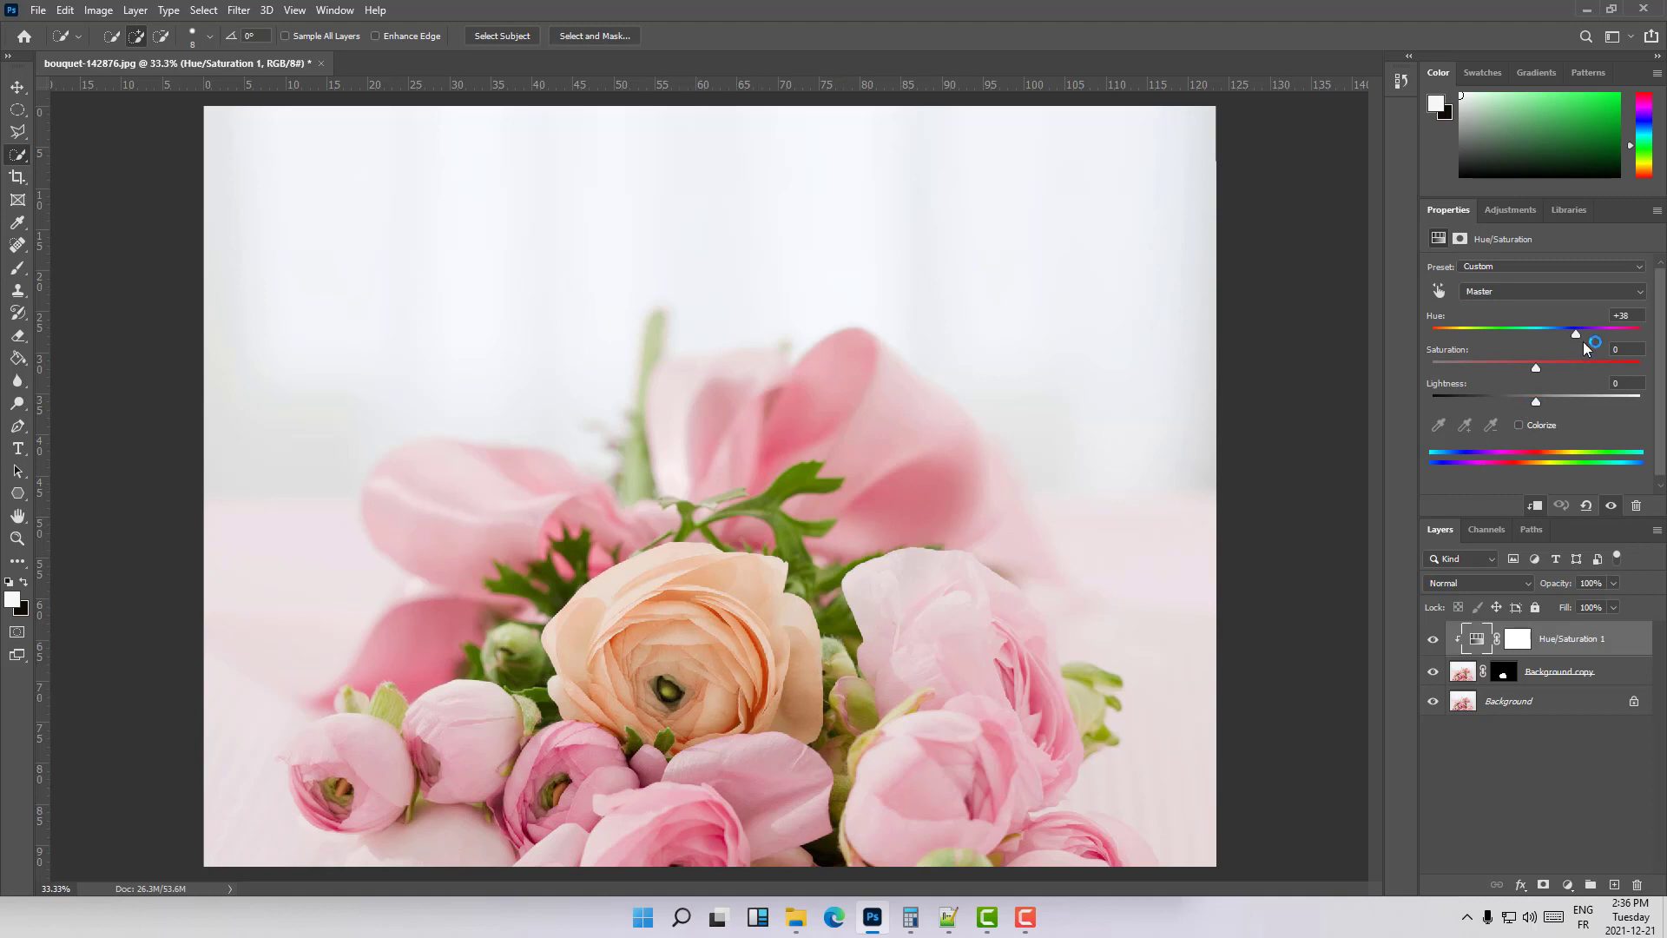
drag(1574, 335, 1469, 339)
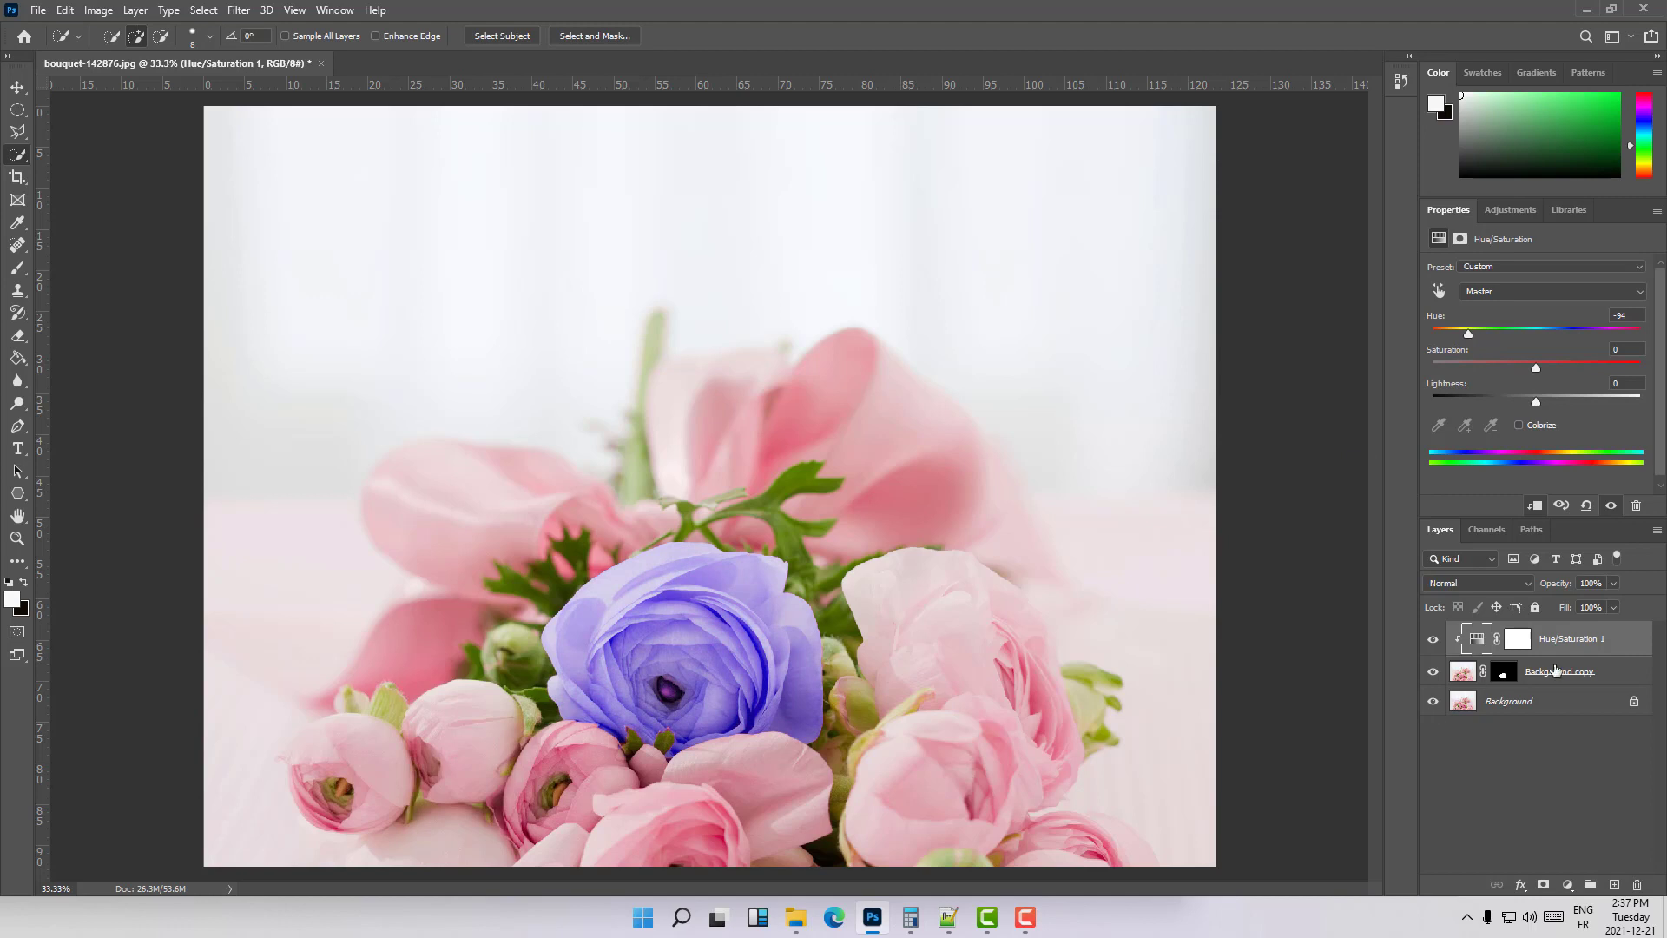
- Group the clipped Hue/Saturation adjustment with the masked rose layer and name the group "flower in center"
click(1594, 674)
shift+click(1608, 653)
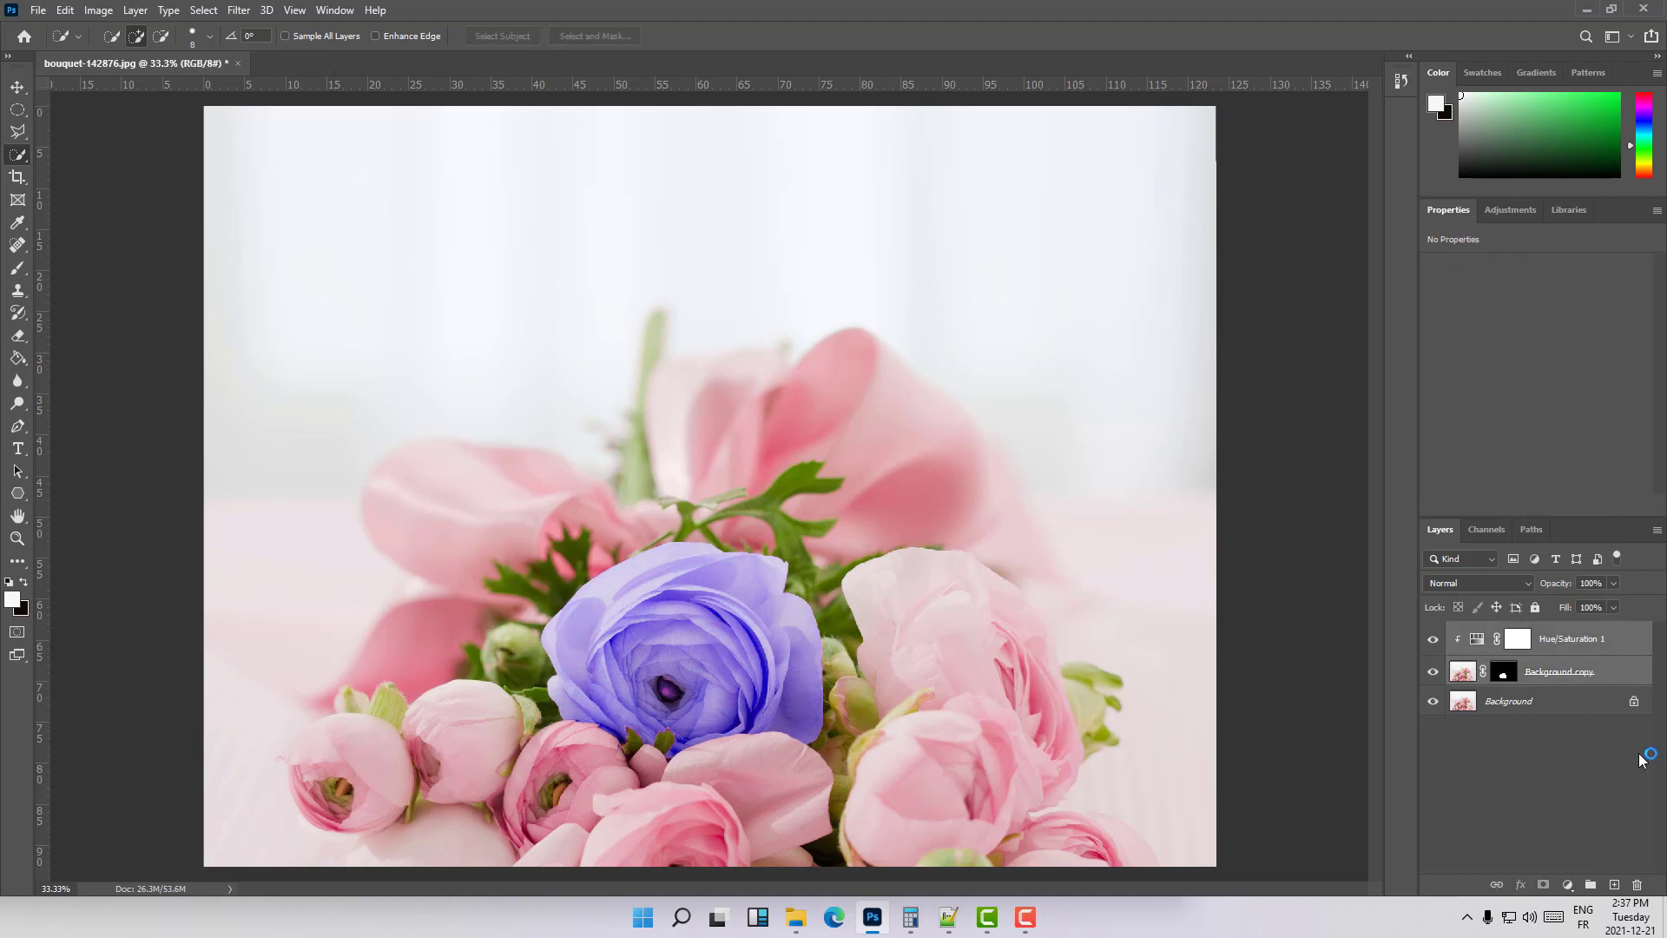
click(1590, 884)
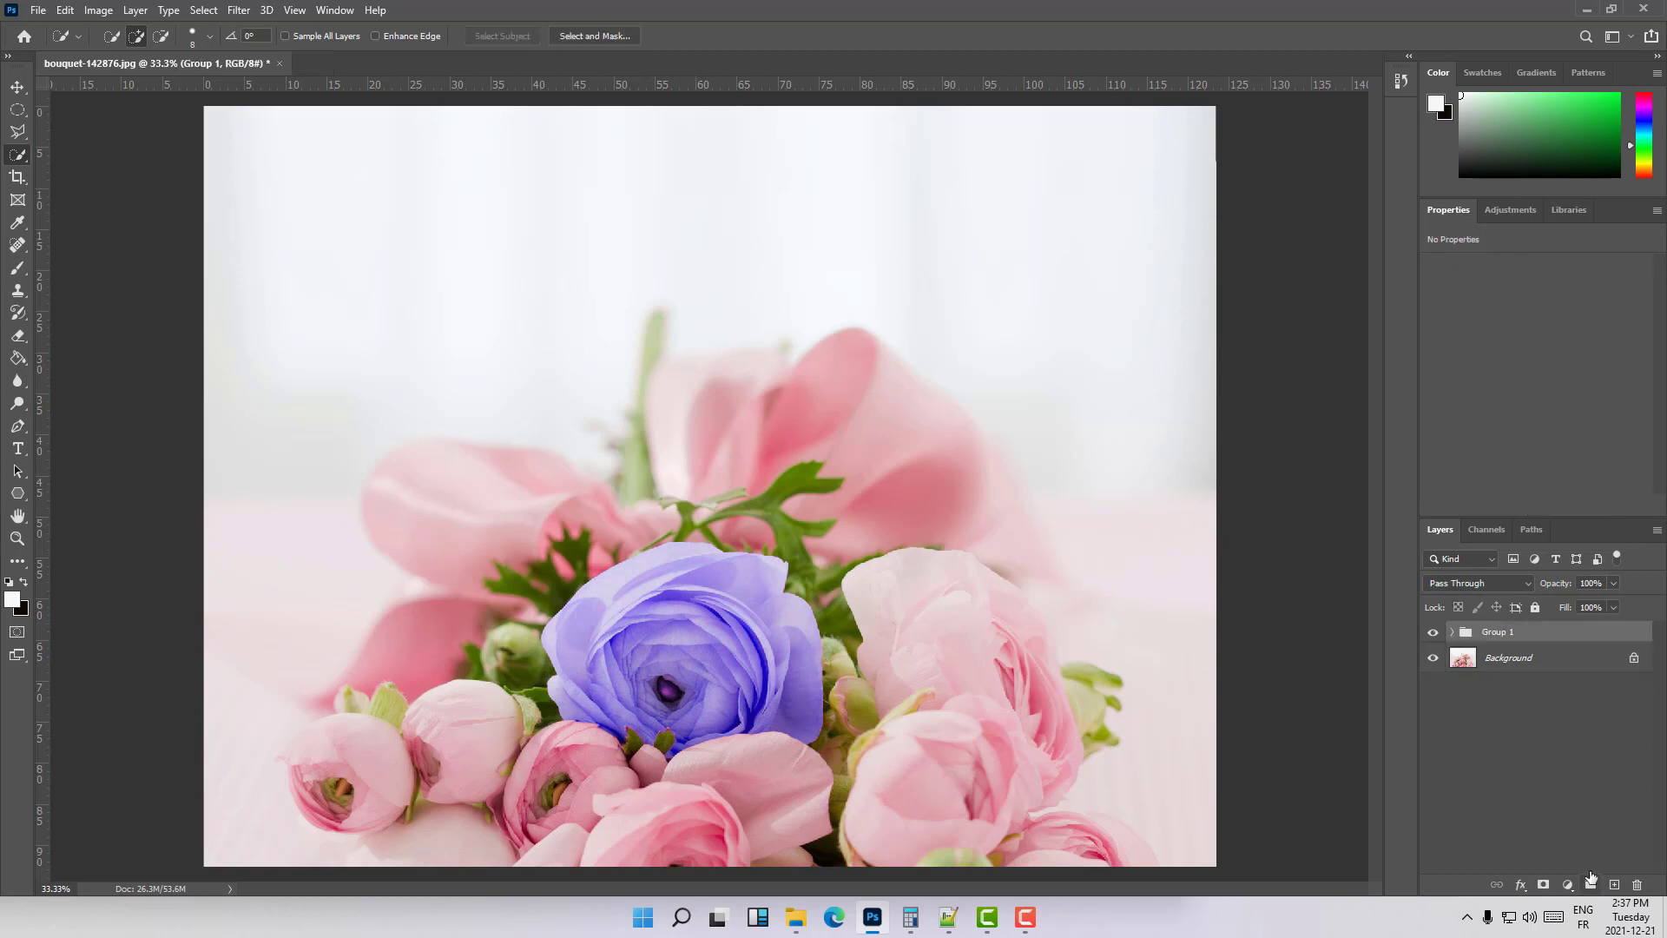
double_click(1504, 633)
text(f)
text(lower in center)
key(Return)
- Duplicate the Background layer within the same document, keeping the suggested layer name
click(1546, 659)
right_click(1546, 658)
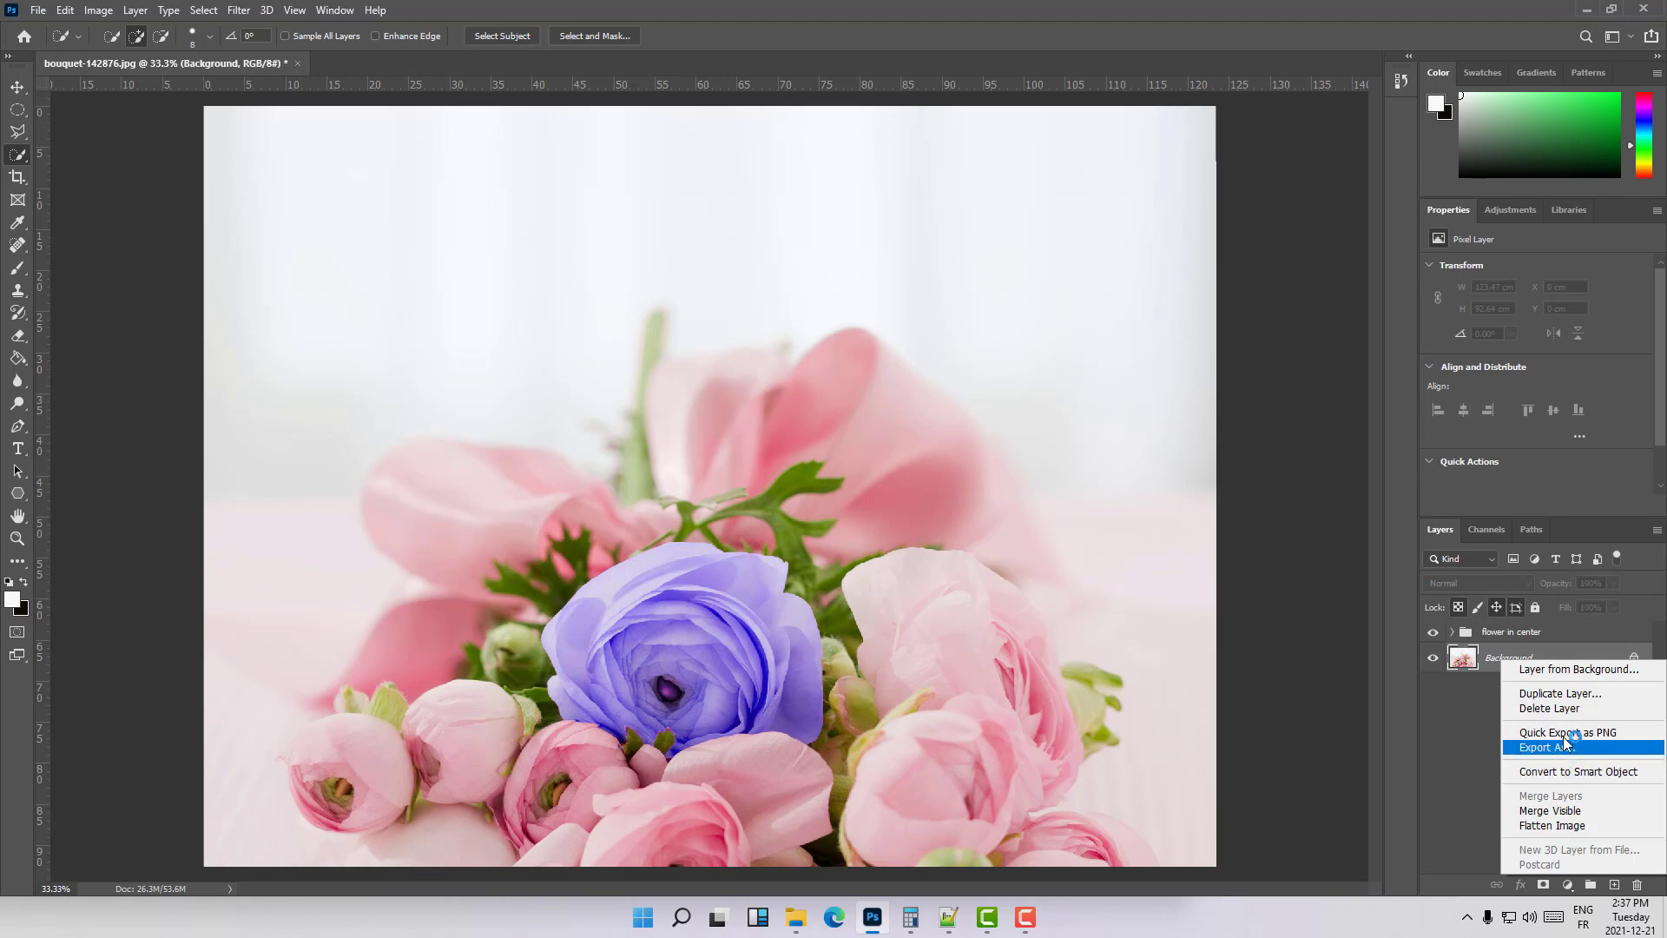
click(1579, 694)
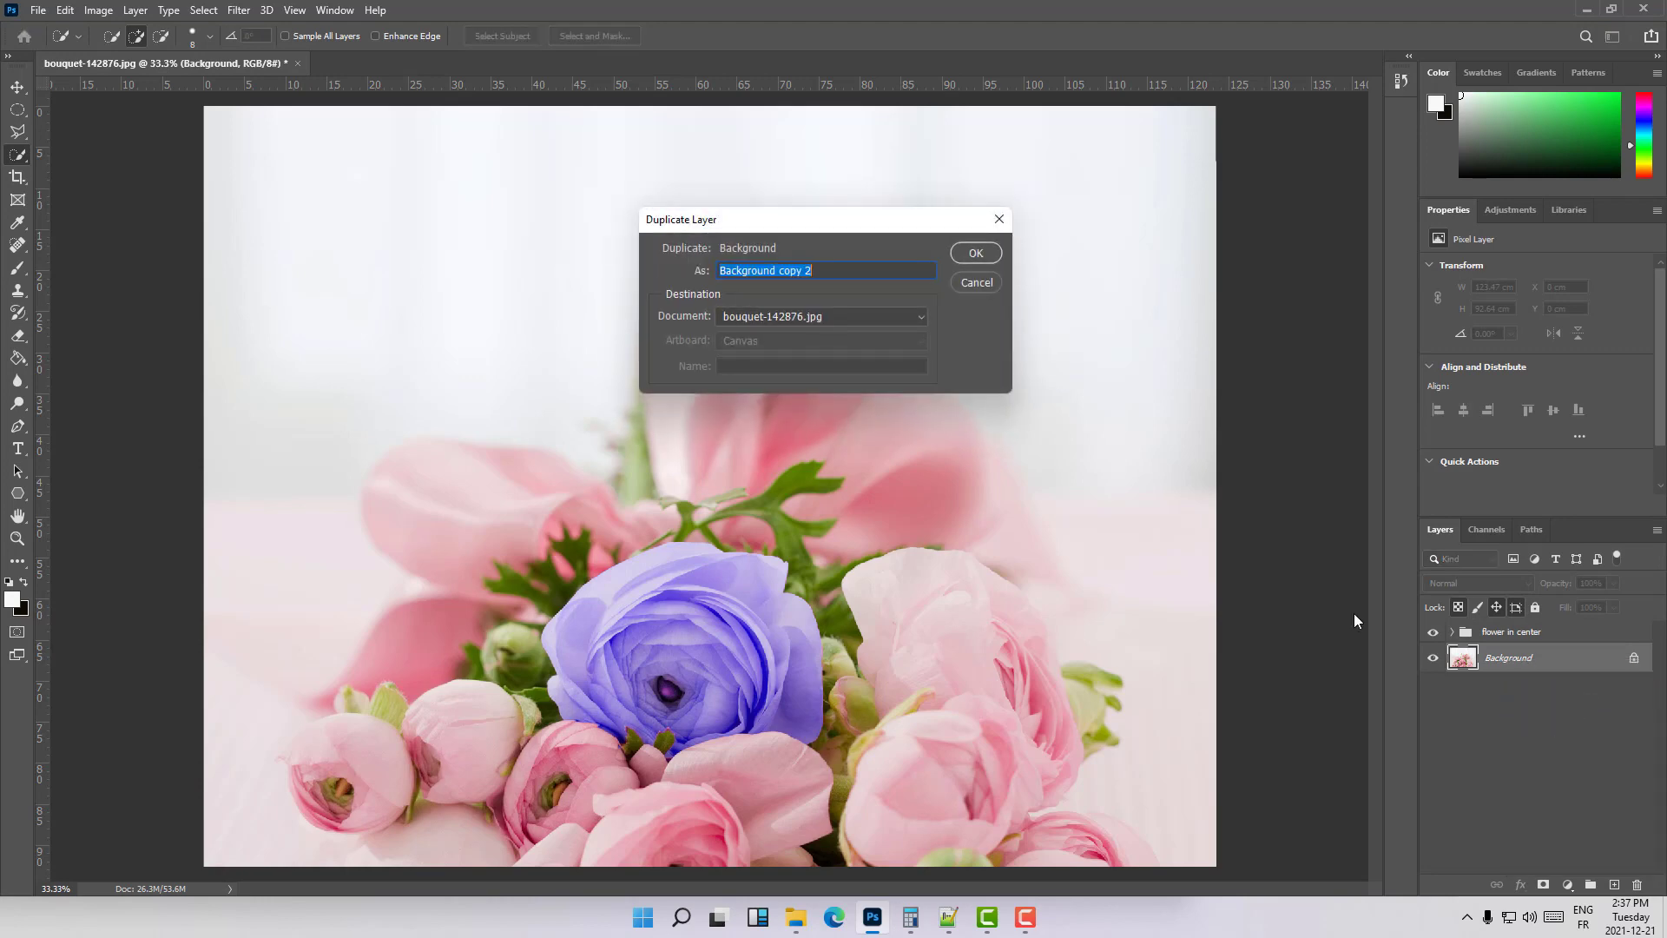
click(976, 254)
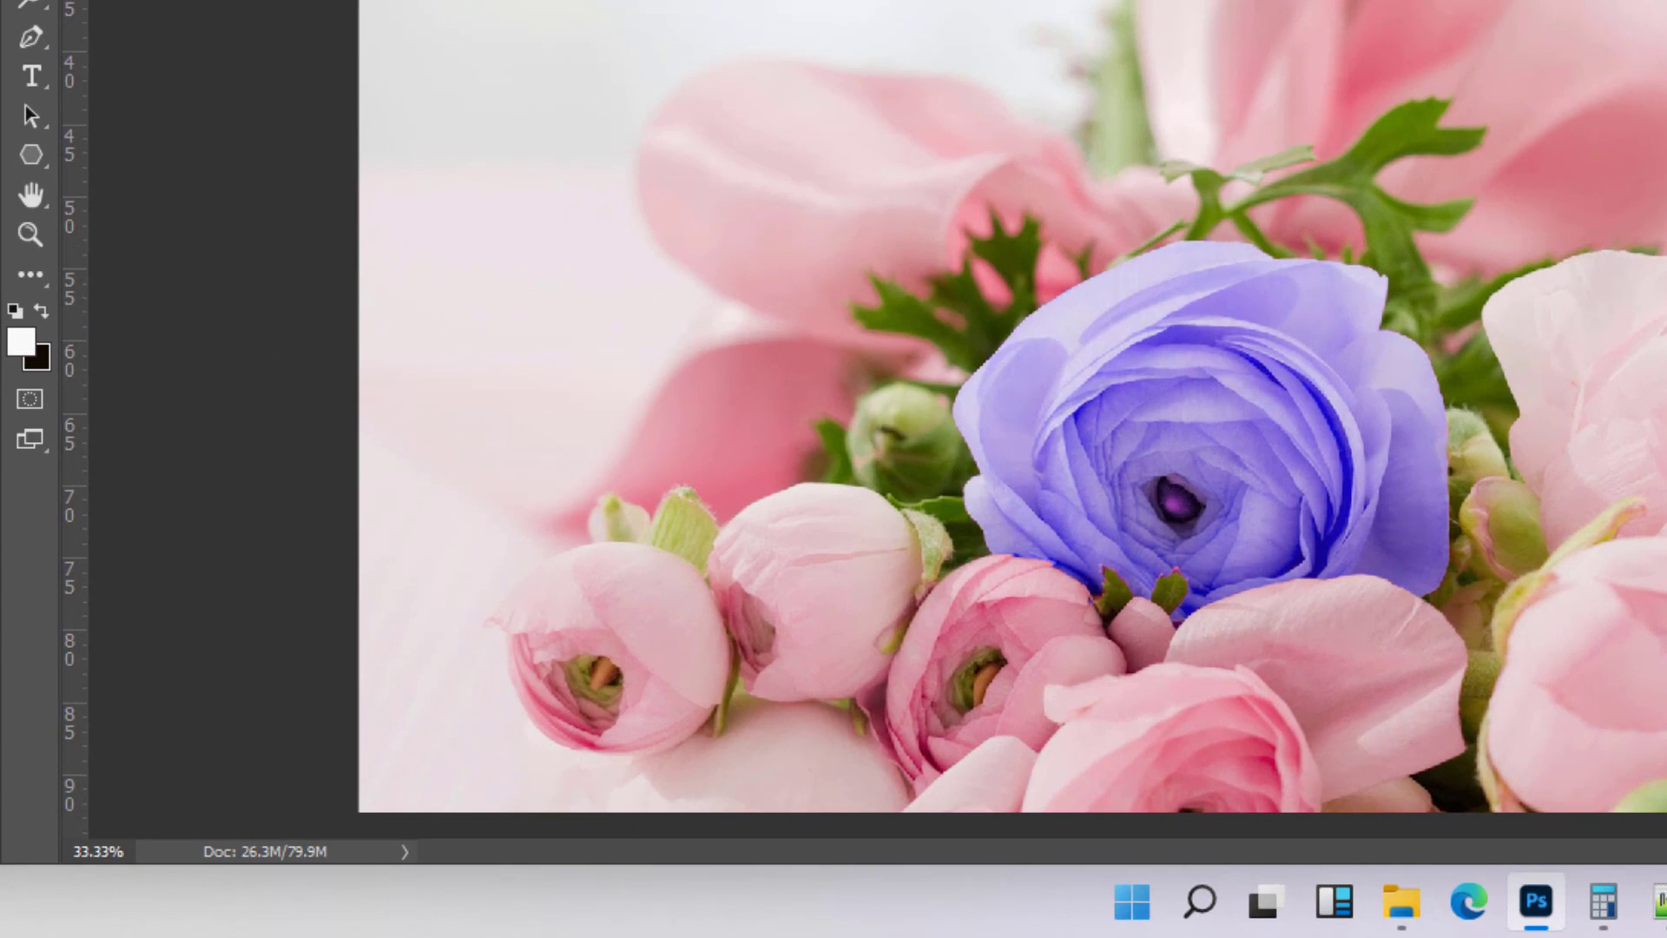
- Select the small rose at the bouquet's far left and add a layer mask from the selection to the new Background copy
mouse_move(577, 584)
mouse_down()
mouse_move(640, 729)
mouse_move(597, 700)
mouse_move(538, 699)
mouse_move(549, 669)
mouse_move(524, 618)
mouse_move(540, 608)
mouse_move(495, 621)
mouse_move(648, 617)
mouse_move(591, 651)
mouse_up()
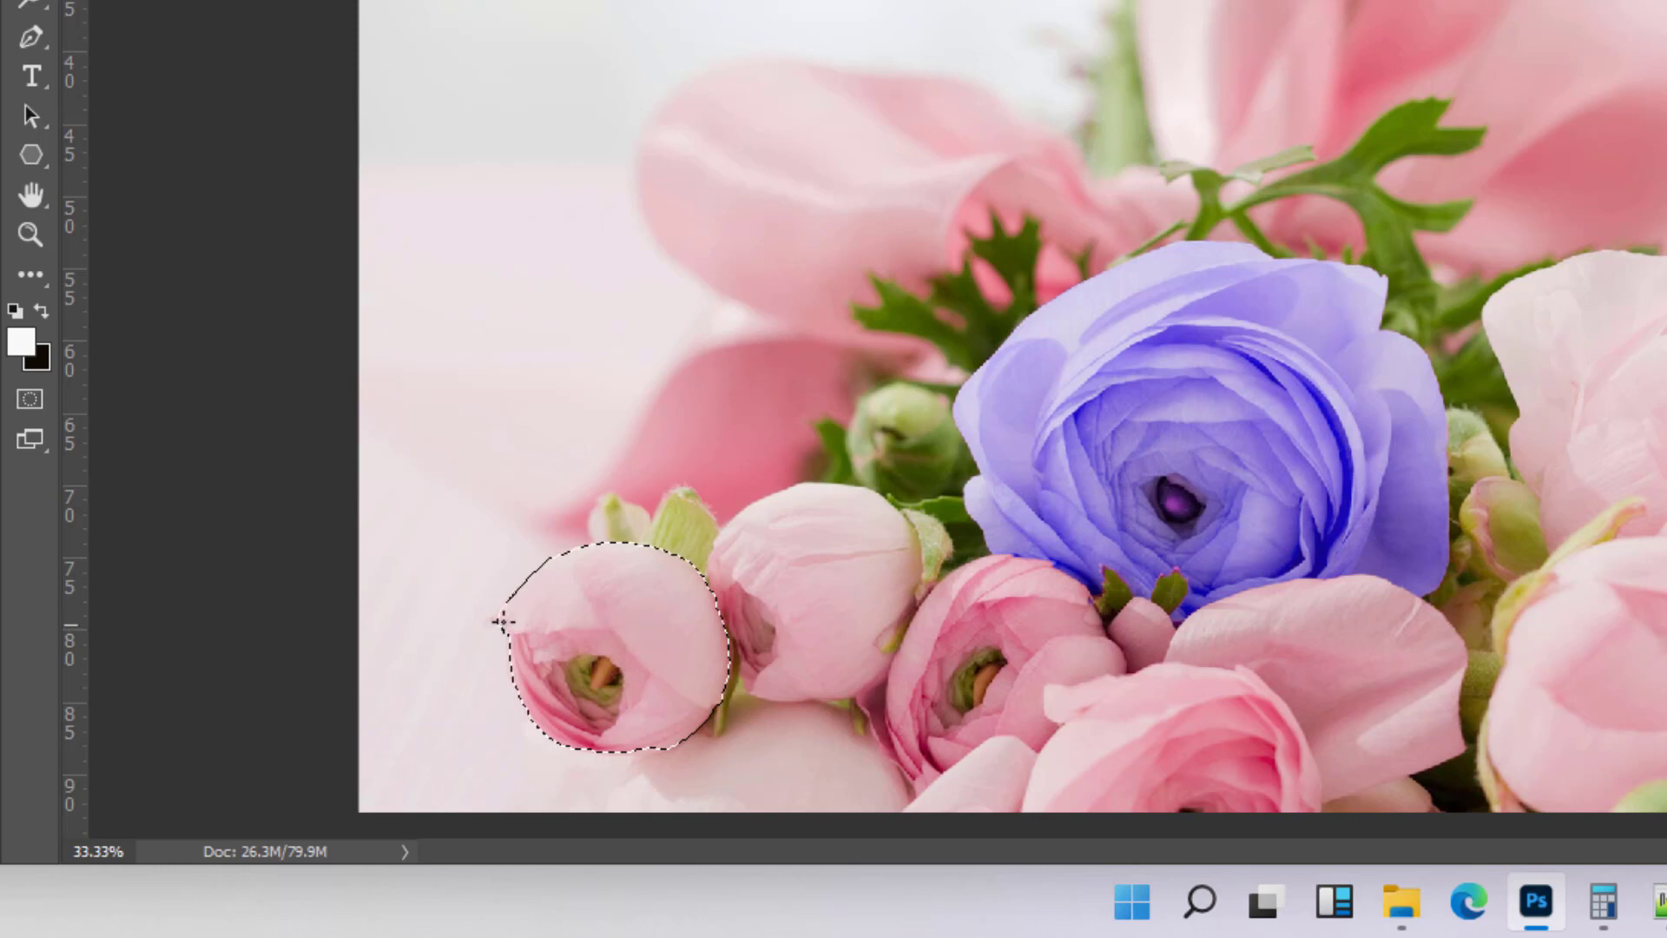
mouse_move(508, 619)
mouse_down()
mouse_move(483, 622)
mouse_move(581, 631)
mouse_up()
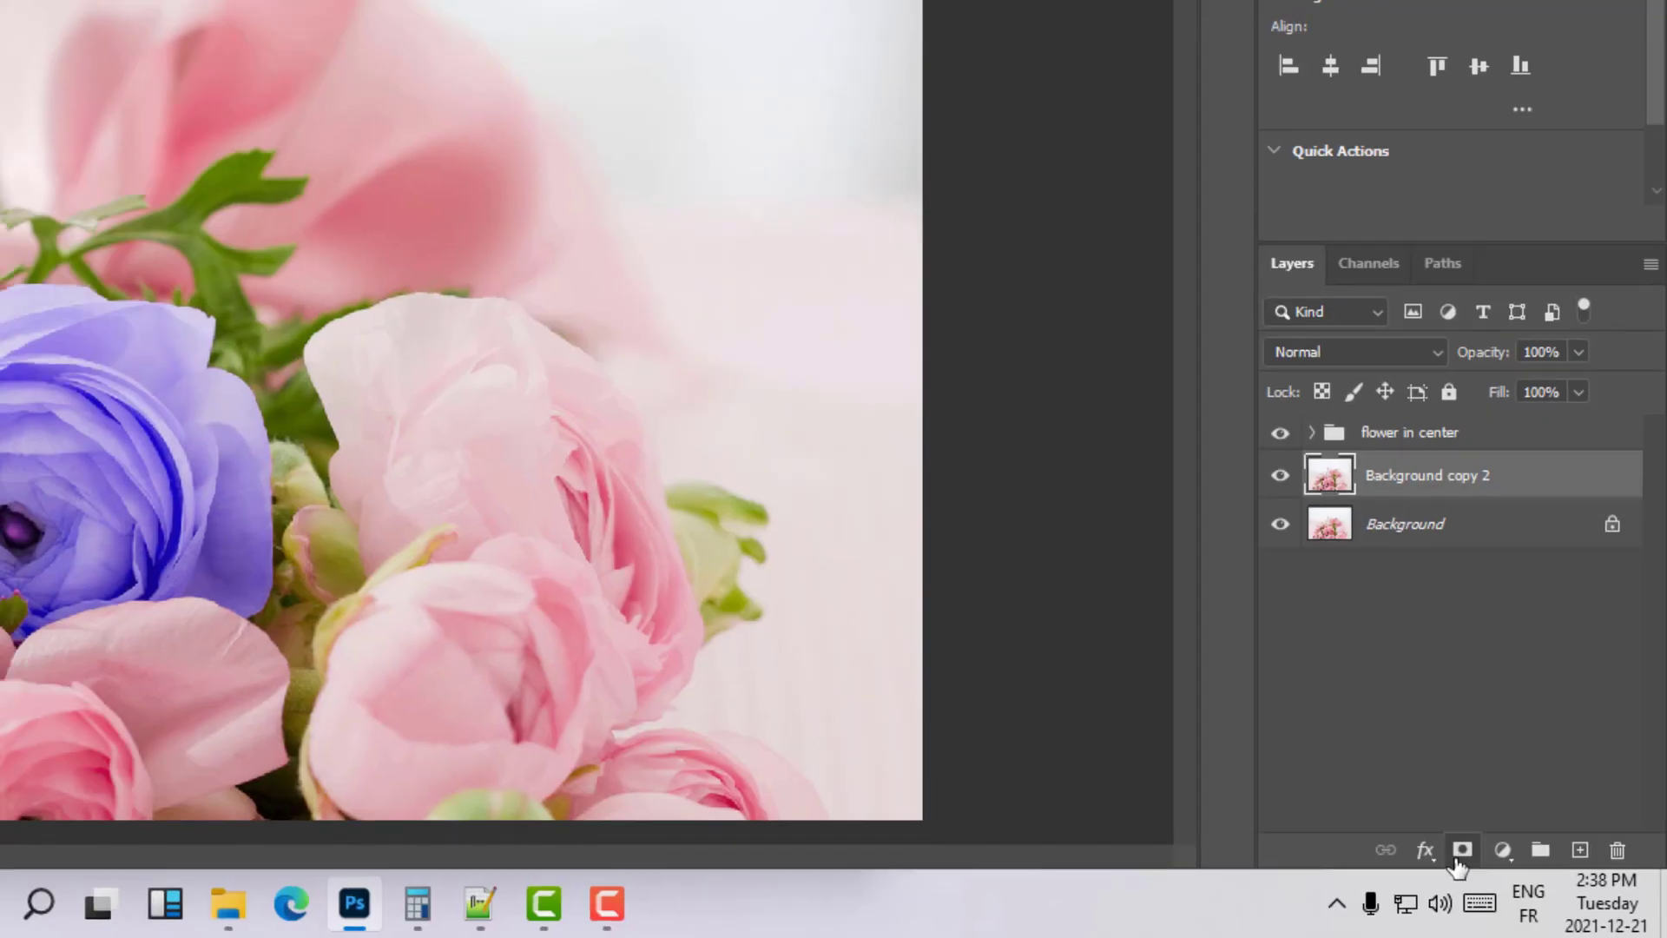
click(1461, 853)
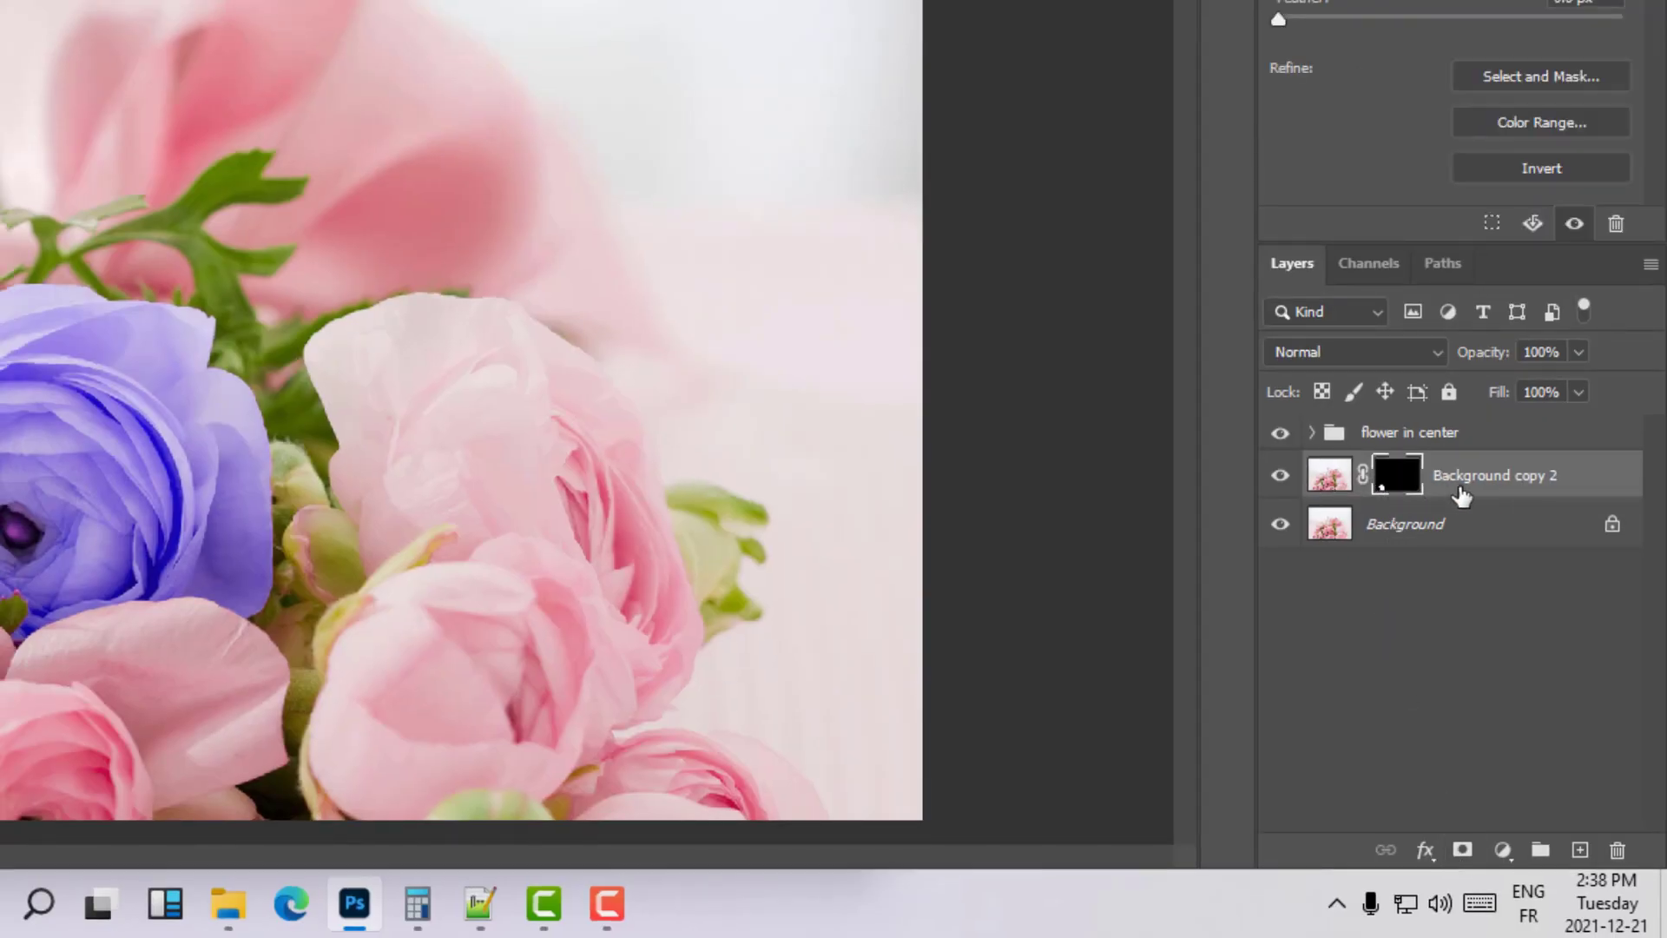
- Add a Hue/Saturation adjustment clipped to the masked small rose layer and set its hue to -42
click(1503, 854)
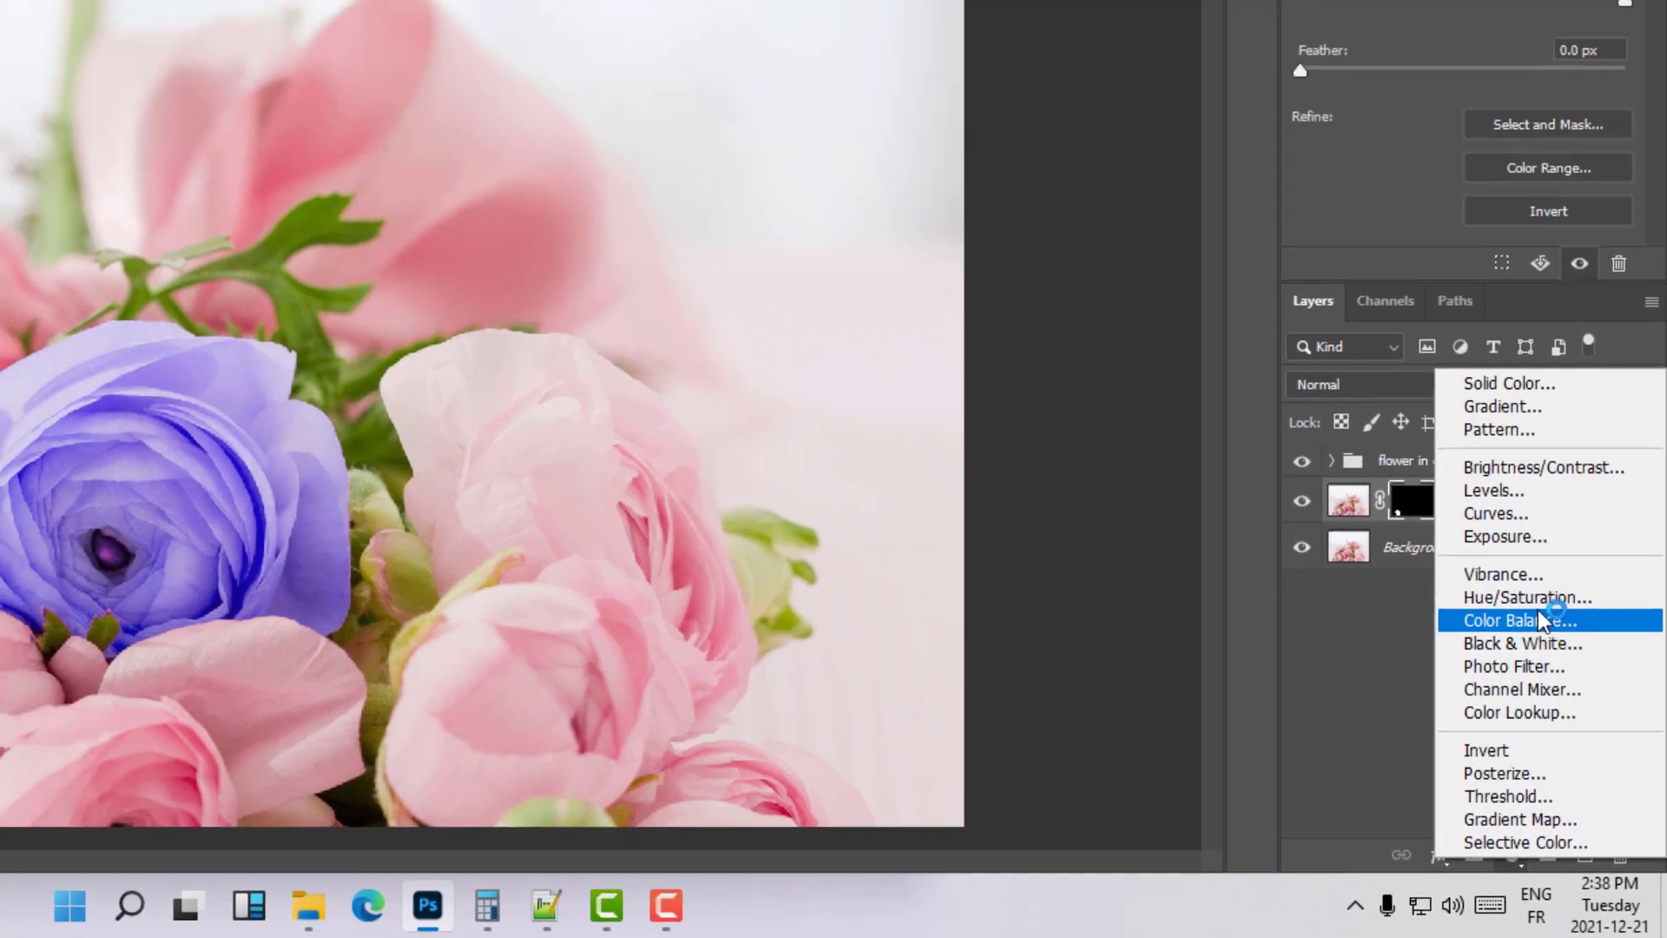
click(1529, 597)
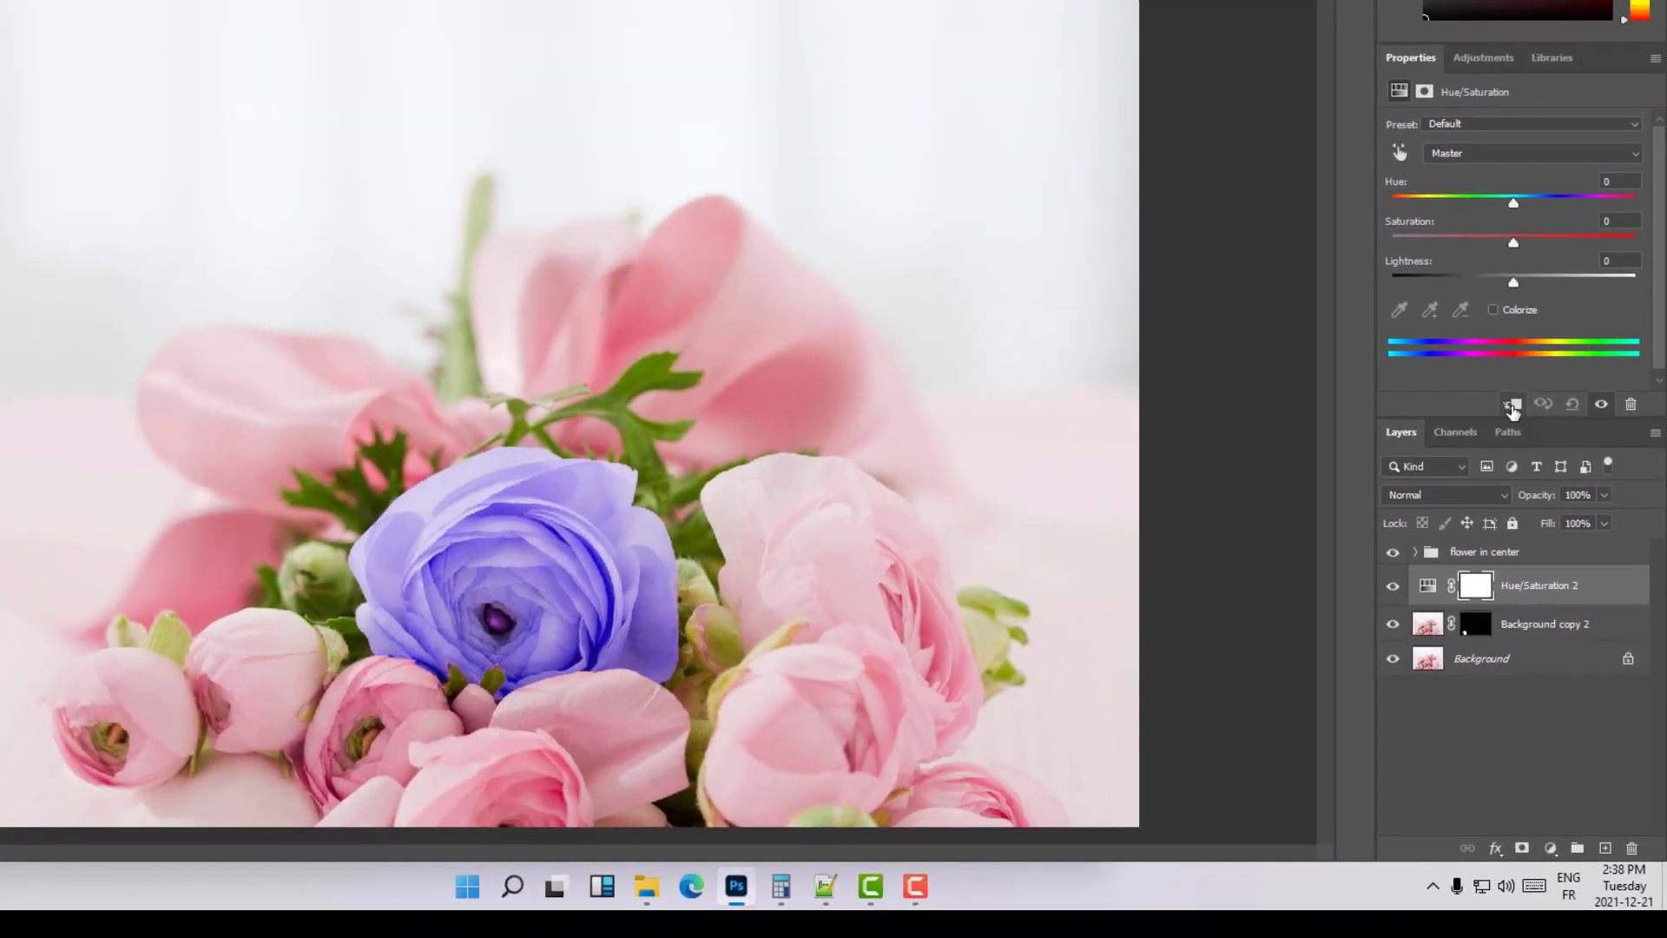
click(1512, 407)
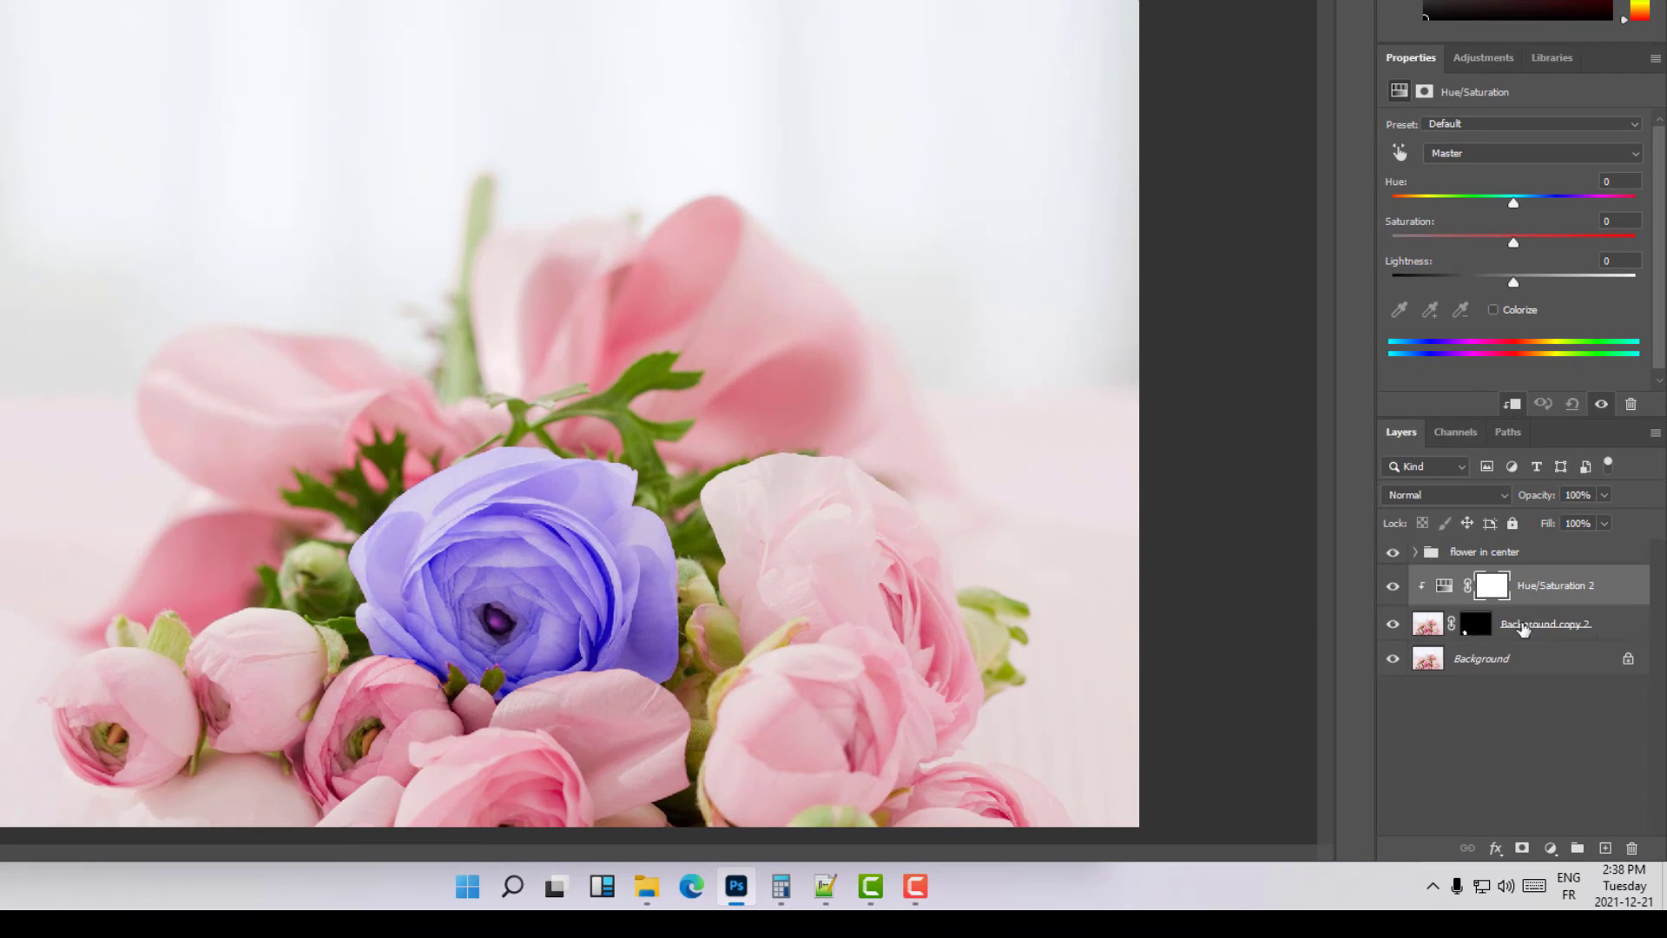
mouse_move(1517, 202)
mouse_down()
mouse_move(1605, 202)
mouse_move(1442, 193)
mouse_move(1586, 192)
mouse_move(1466, 202)
mouse_up()
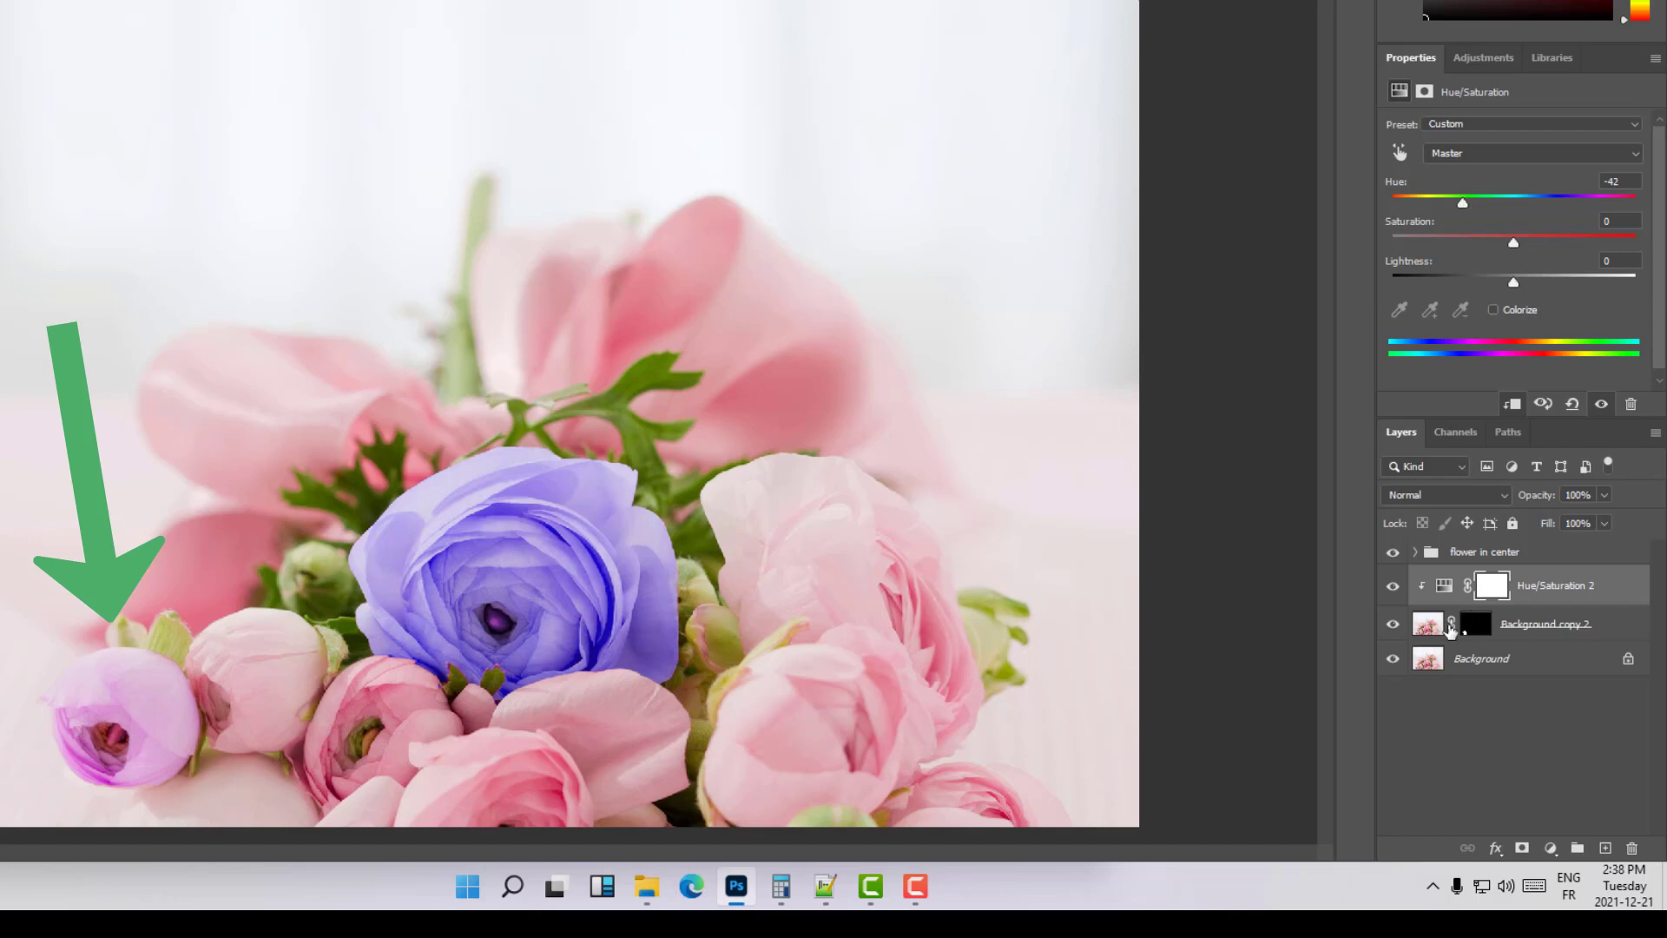